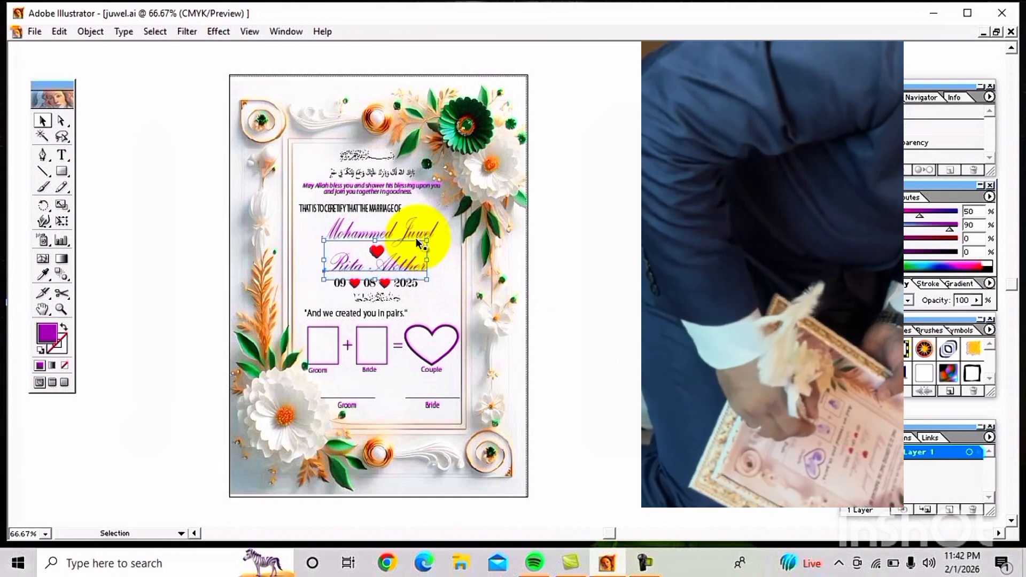
# Step: Select the floral background and zoom in to check the groom's name text
pyautogui.click(464, 233)
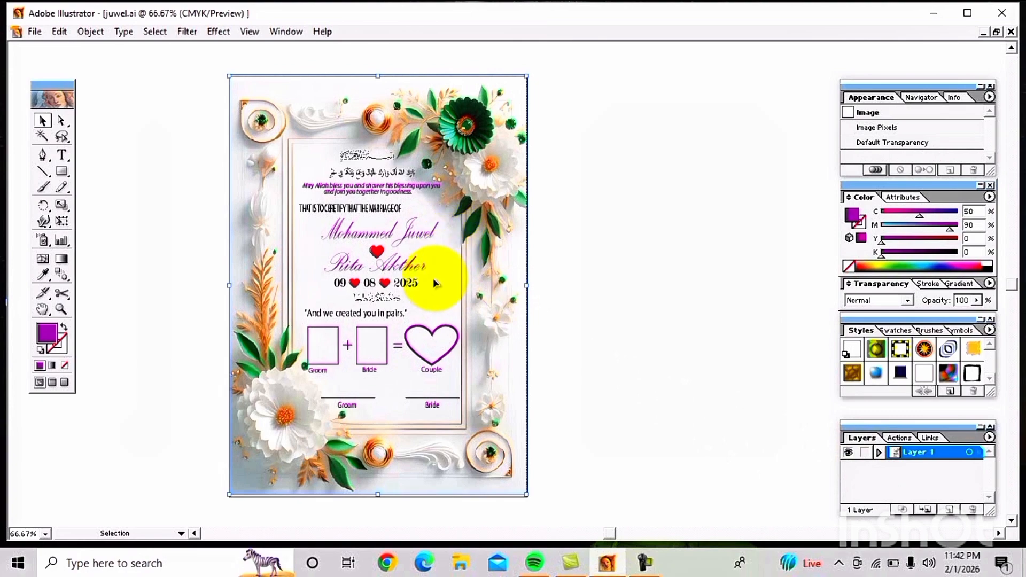
pyautogui.click(383, 272)
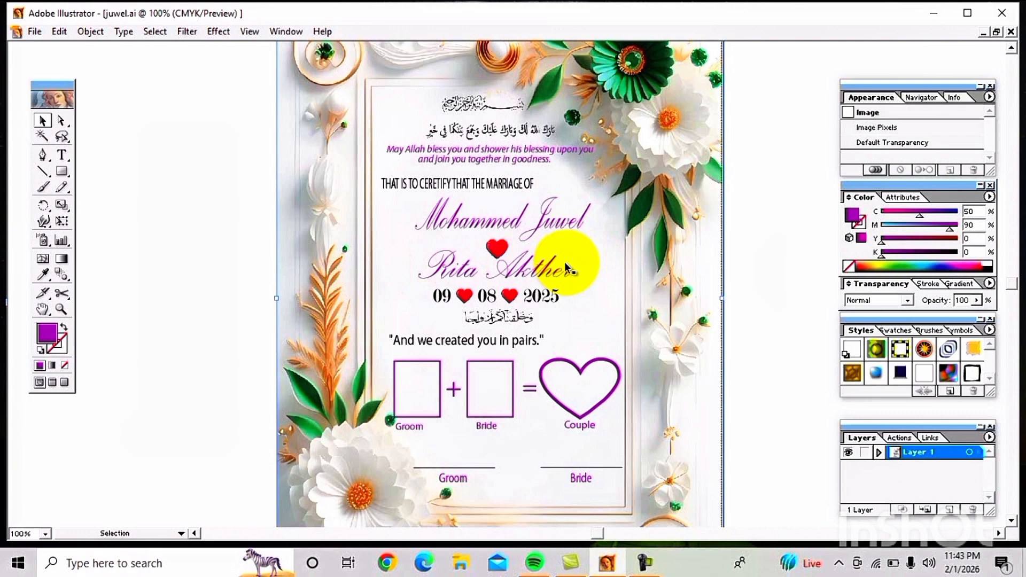
pyautogui.click(569, 236)
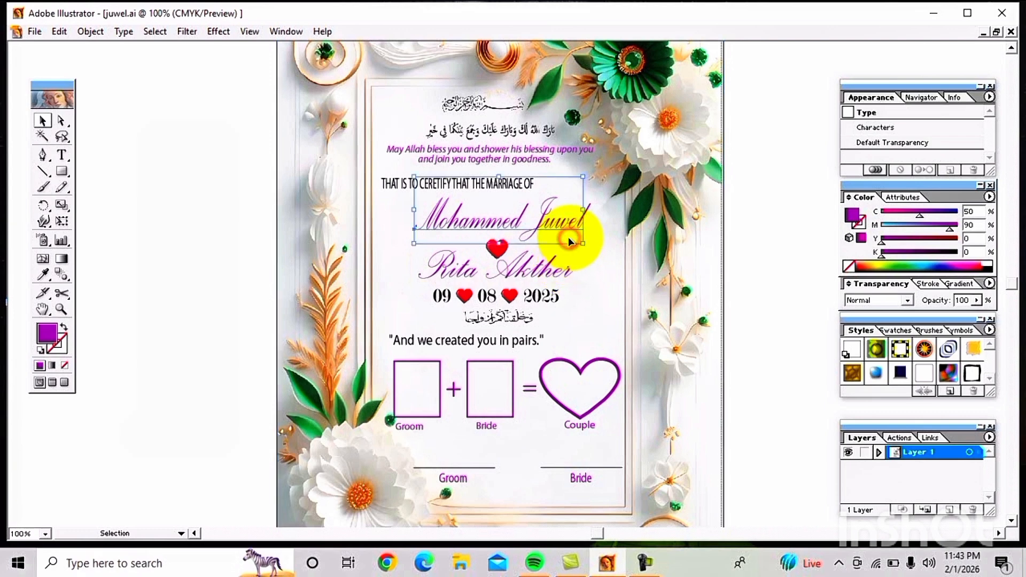
pyautogui.click(612, 273)
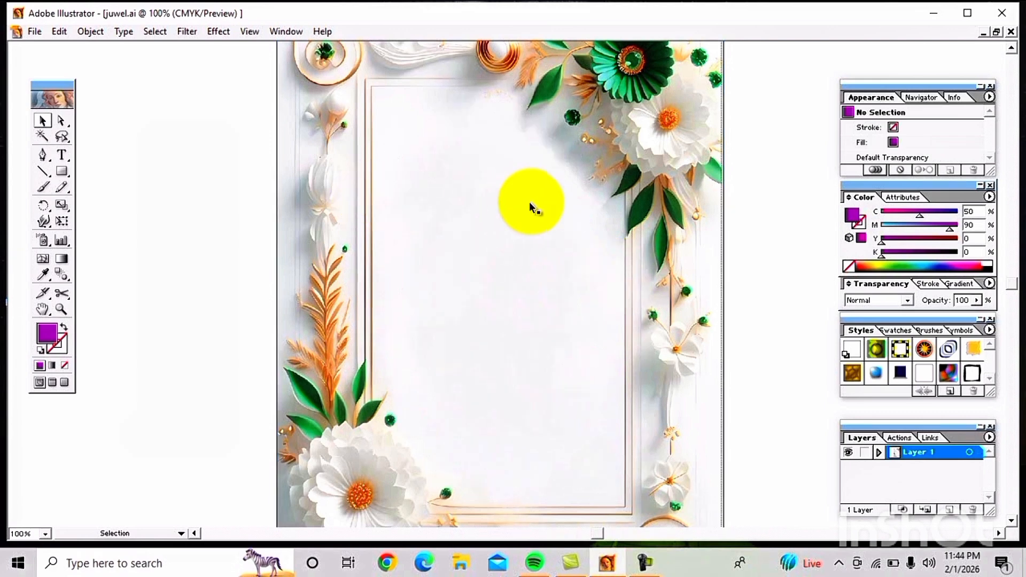
# Step: Zoom in on the Bismillah, paste the Arabic blessing line beneath it, then zoom out
pyautogui.moveTo(529, 201); pyautogui.dragTo(518, 114)
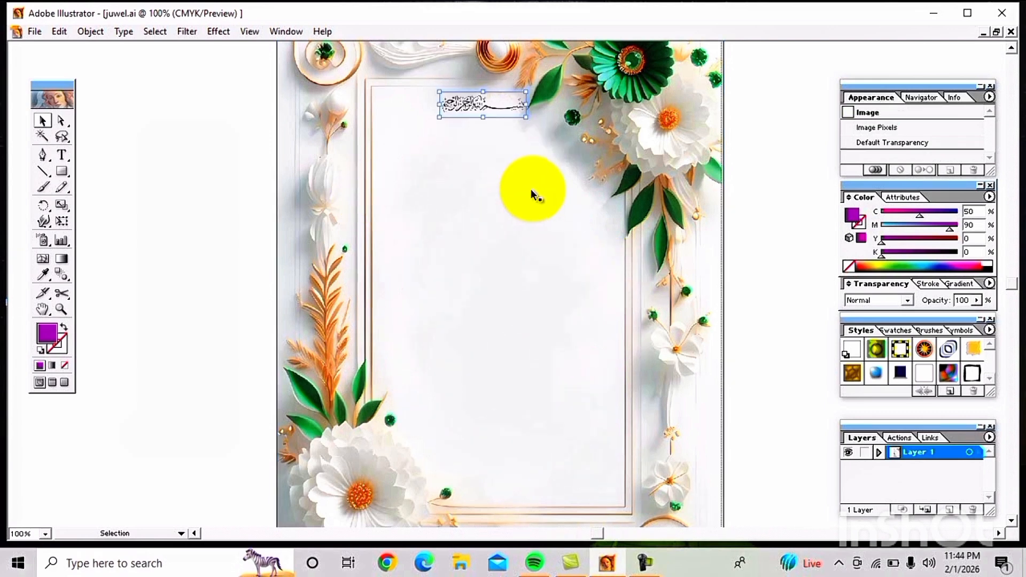
pyautogui.keyDown('ctrl'); pyautogui.click(515, 92); pyautogui.keyUp('ctrl')
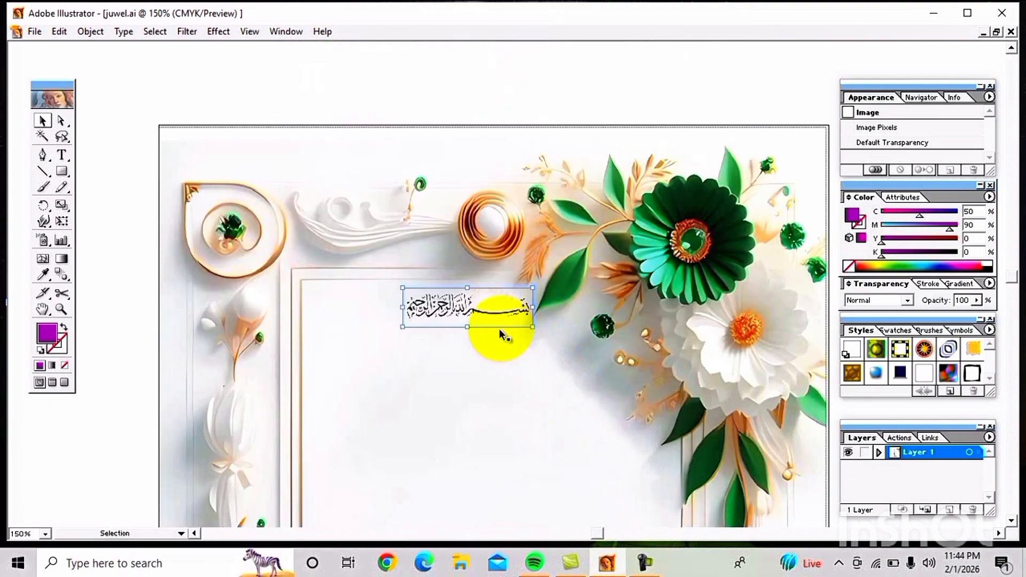
pyautogui.click(486, 368)
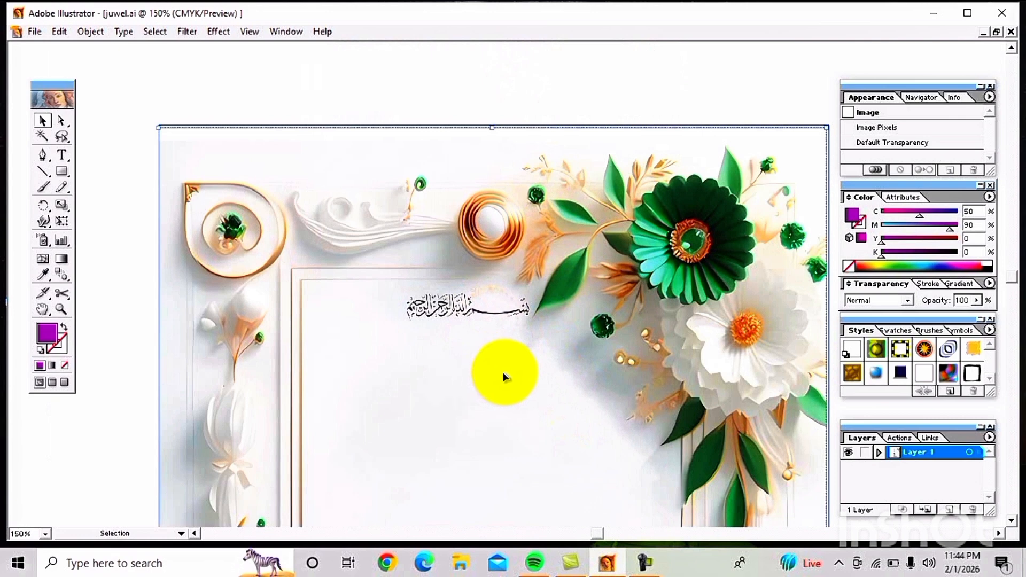
pyautogui.hotkey('ctrl', 'v')
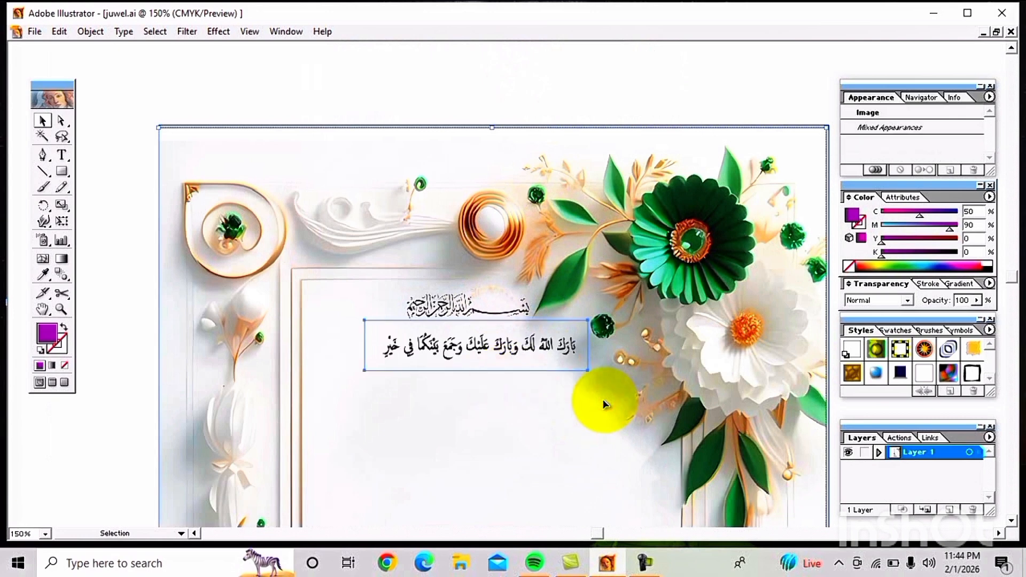
pyautogui.hotkey('ctrl', 'alt', 'space')
pyautogui.click(607, 384)
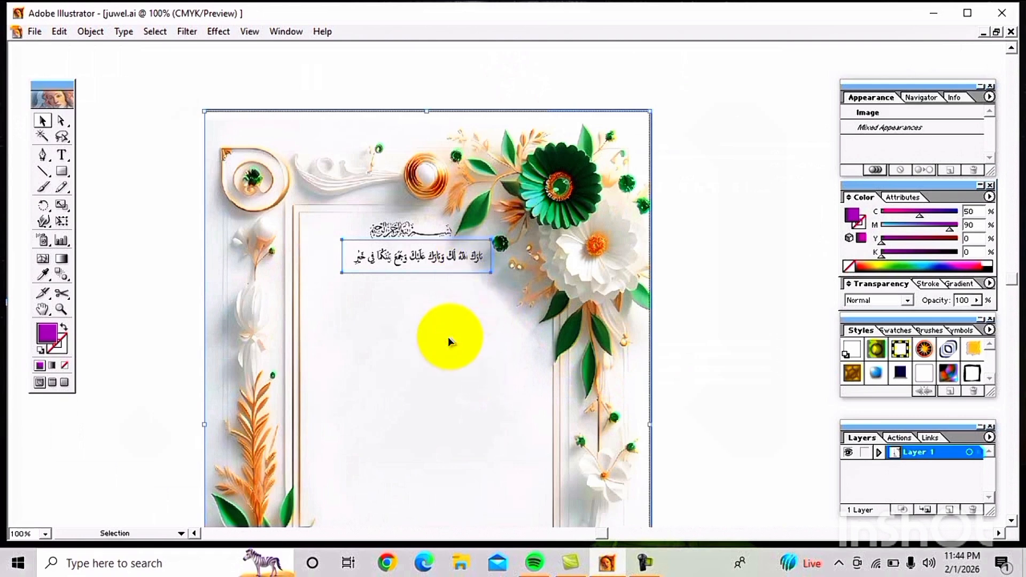
# Step: Paste the purple English blessing below the Arabic line and zoom in on it
pyautogui.hotkey('ctrl', 'v')
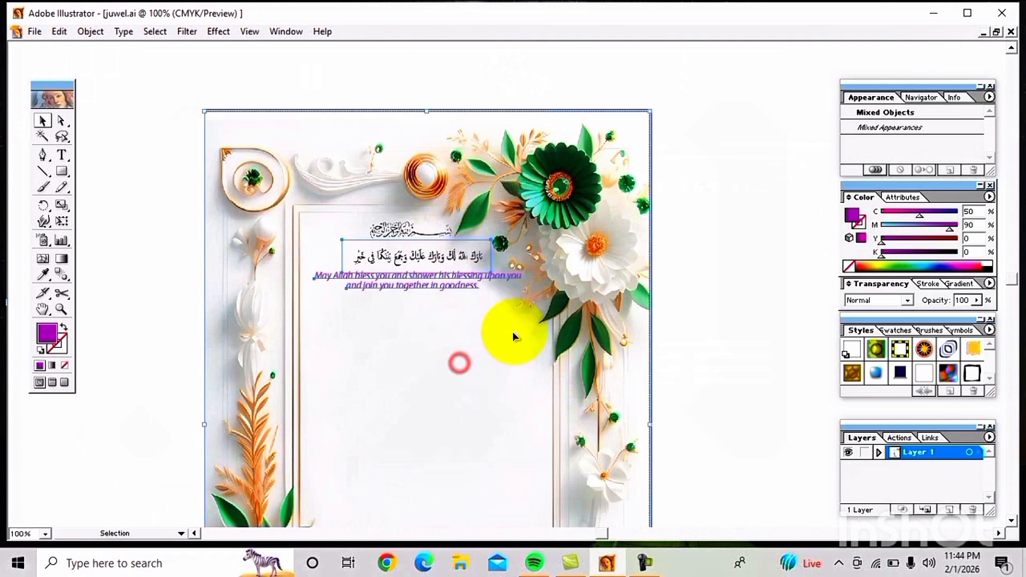
pyautogui.click(453, 344)
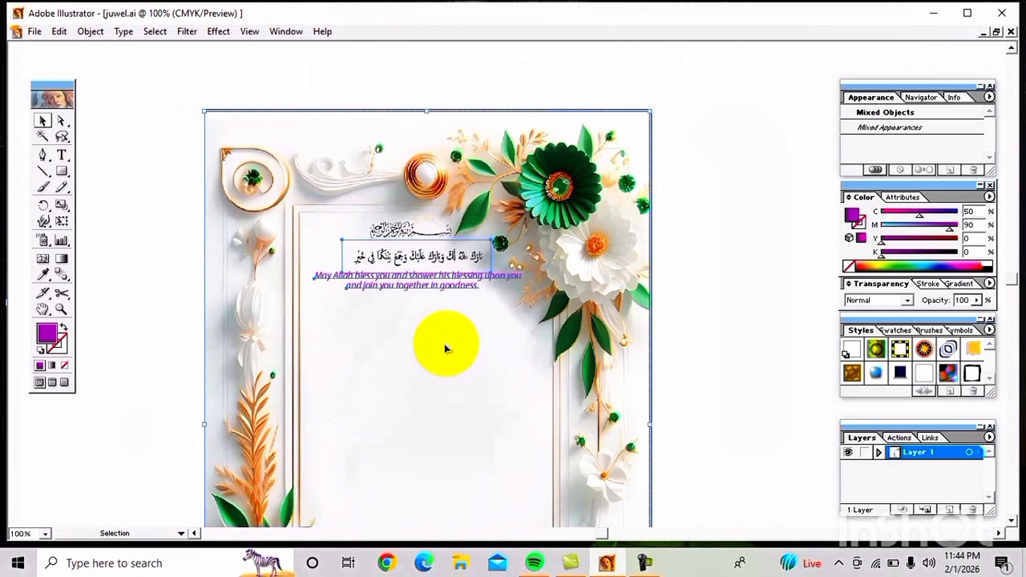
pyautogui.hotkey('ctrl', 'space')
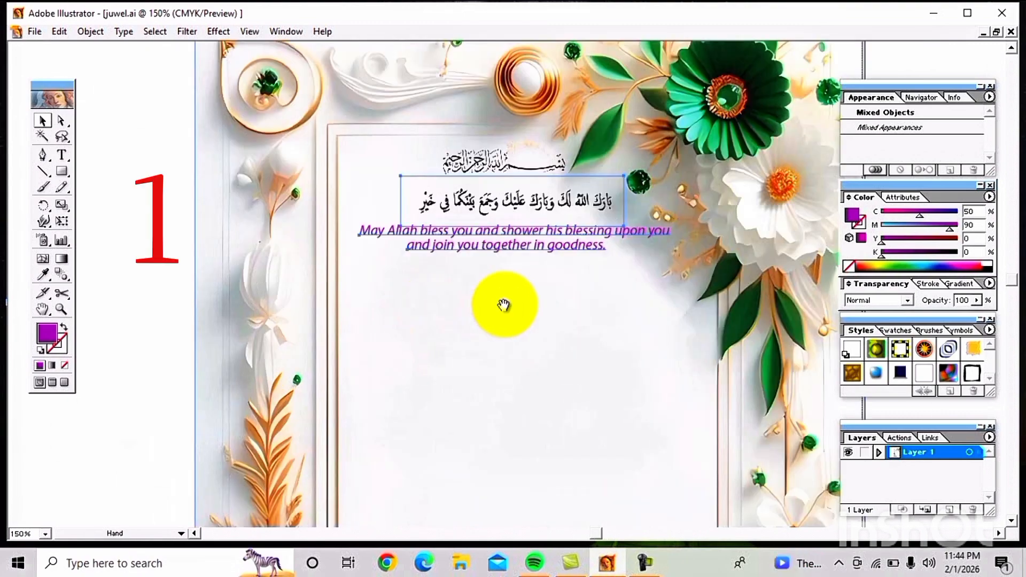
pyautogui.click(408, 315)
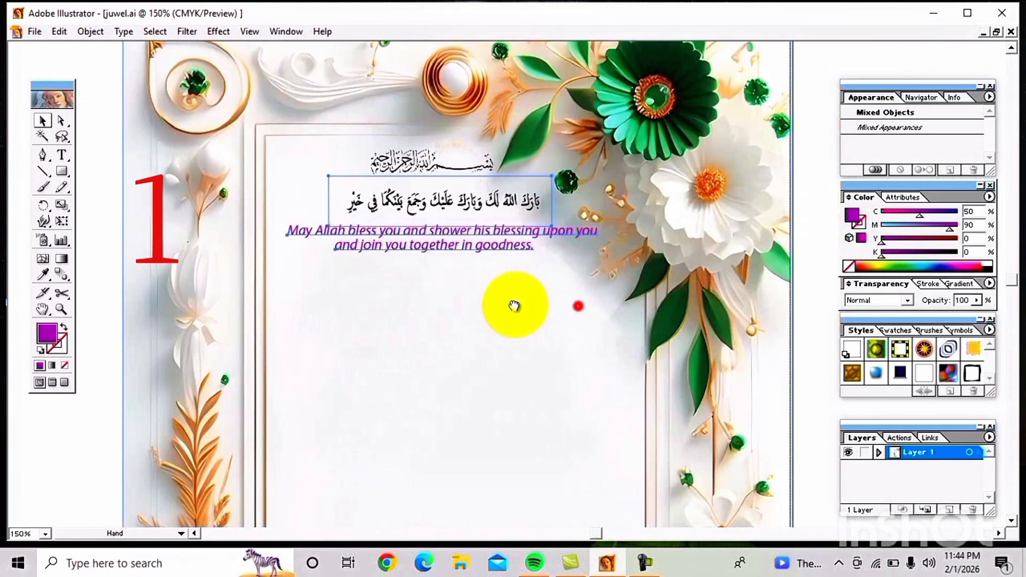
pyautogui.moveTo(579, 306); pyautogui.dragTo(542, 305)
pyautogui.click(541, 308)
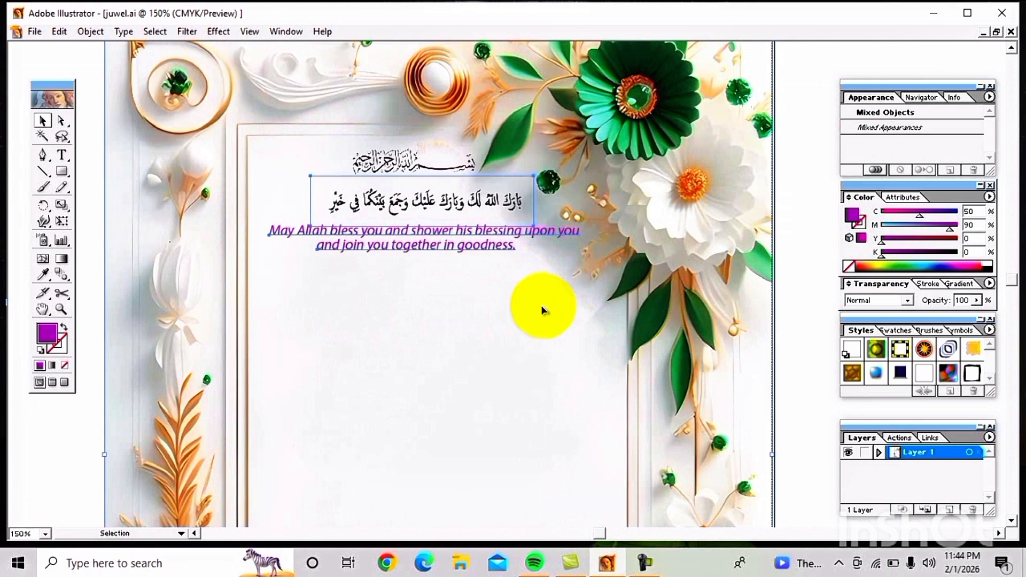
# Step: Inspect the blessing's second line with the Type tool
pyautogui.press('t')
pyautogui.click(469, 246)
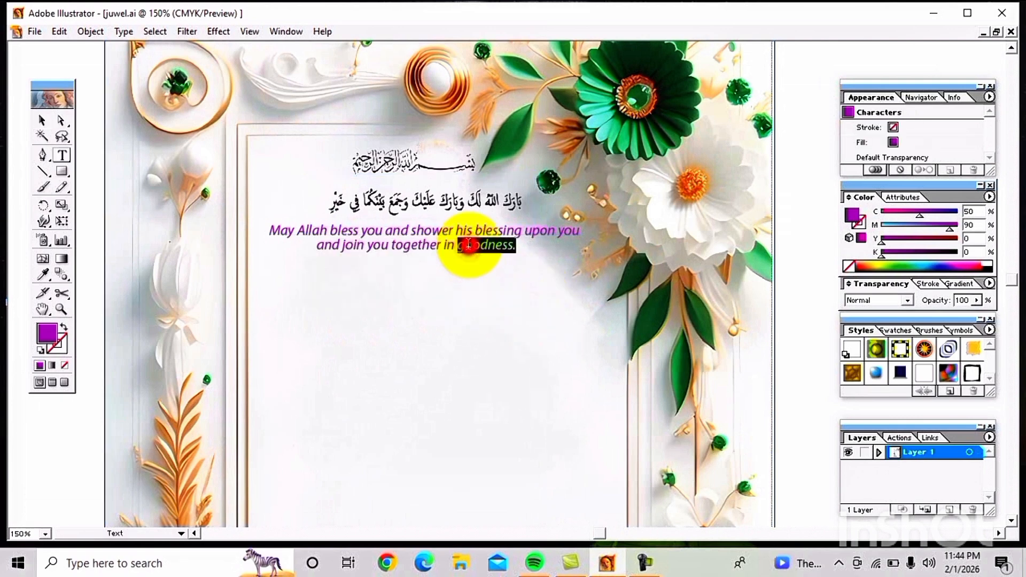
pyautogui.tripleClick(469, 247)
pyautogui.click(470, 277)
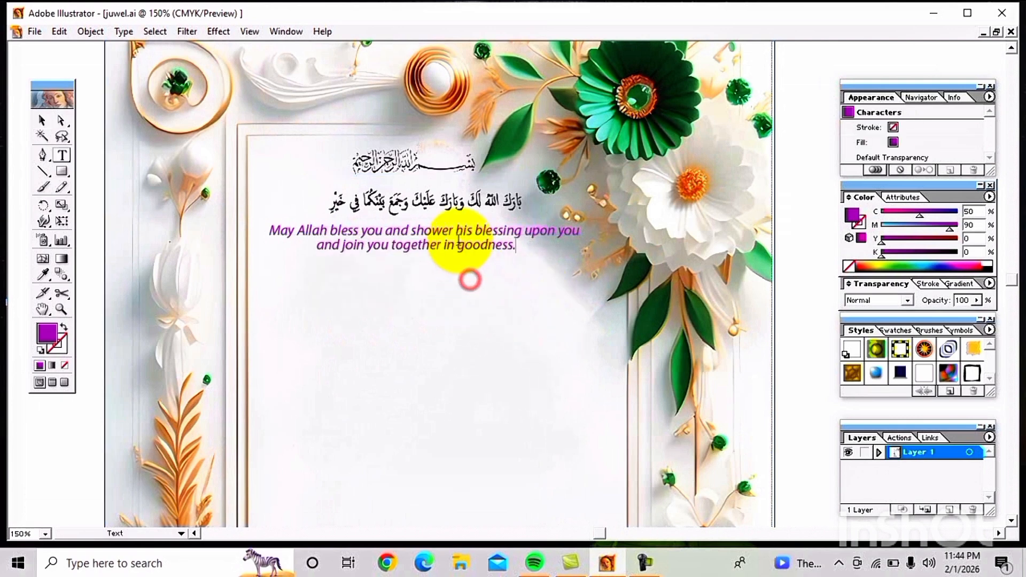
# Step: Check the blessing's first line, undoing the stray 'ds' typing
pyautogui.click(42, 122)
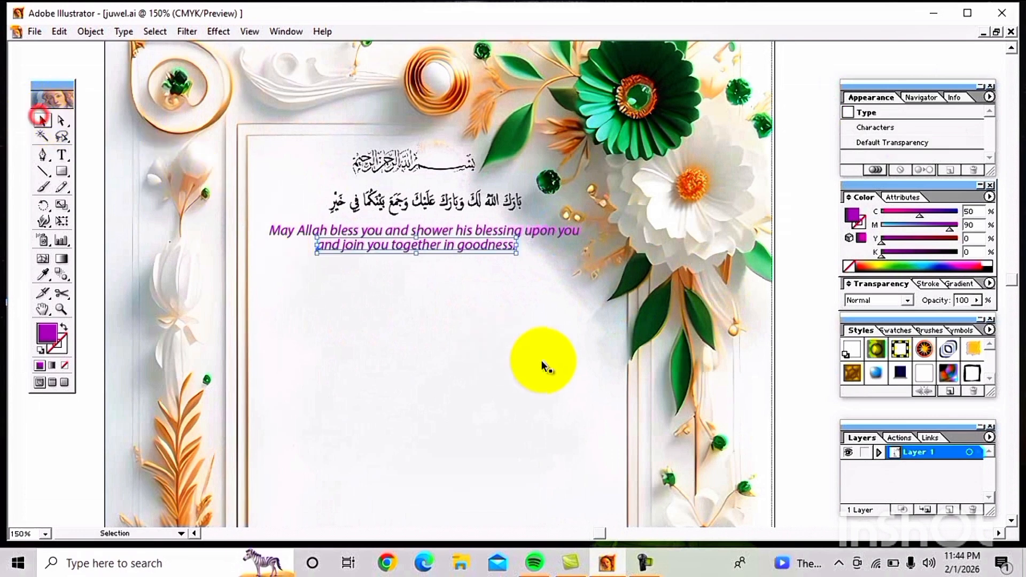
pyautogui.click(528, 230)
pyautogui.tripleClick(530, 230)
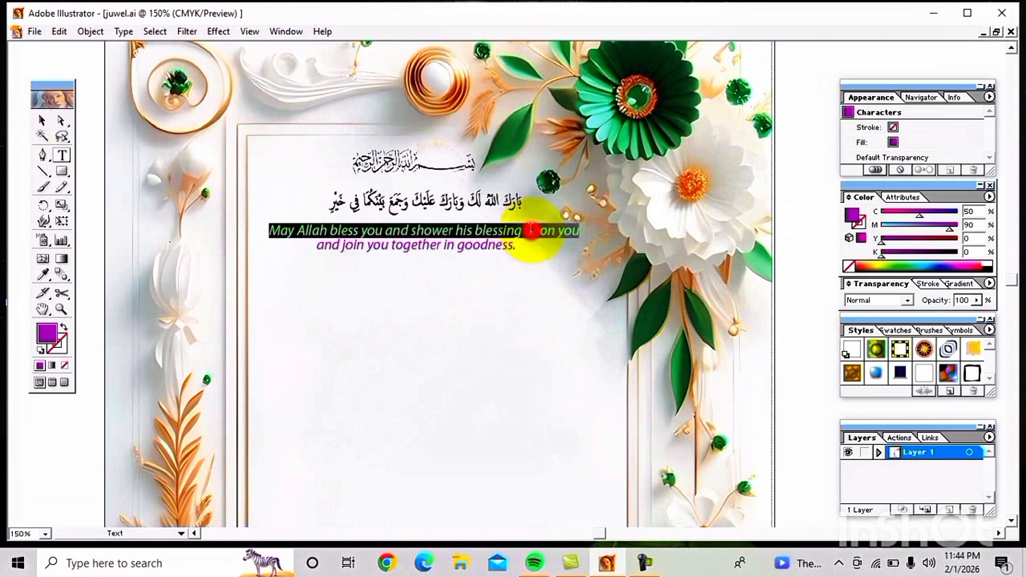
pyautogui.write('dsdsdsd')
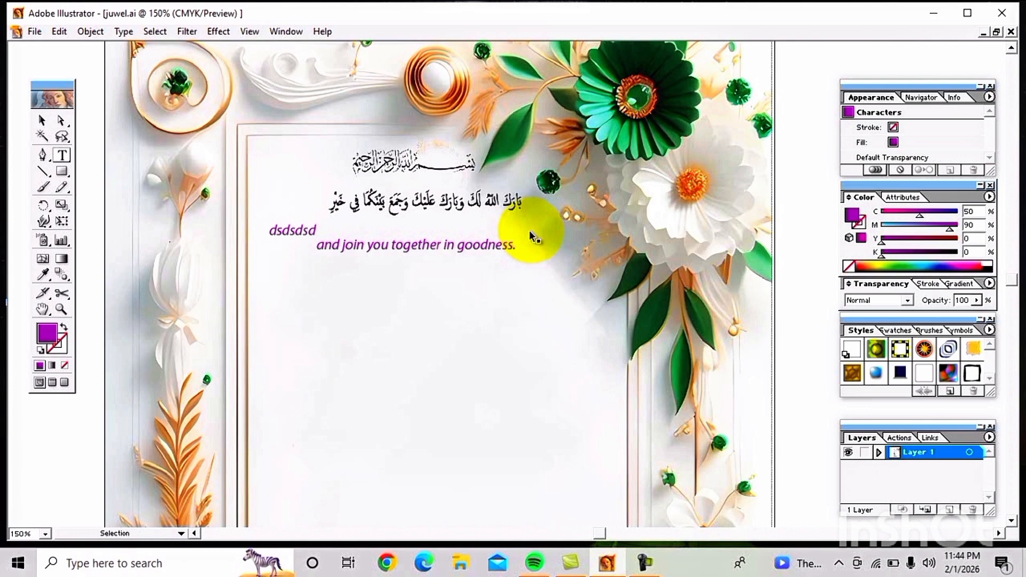
pyautogui.hotkey('ctrl', 'z')
pyautogui.keyDown('ctrl'); pyautogui.click(495, 320); pyautogui.keyUp('ctrl')
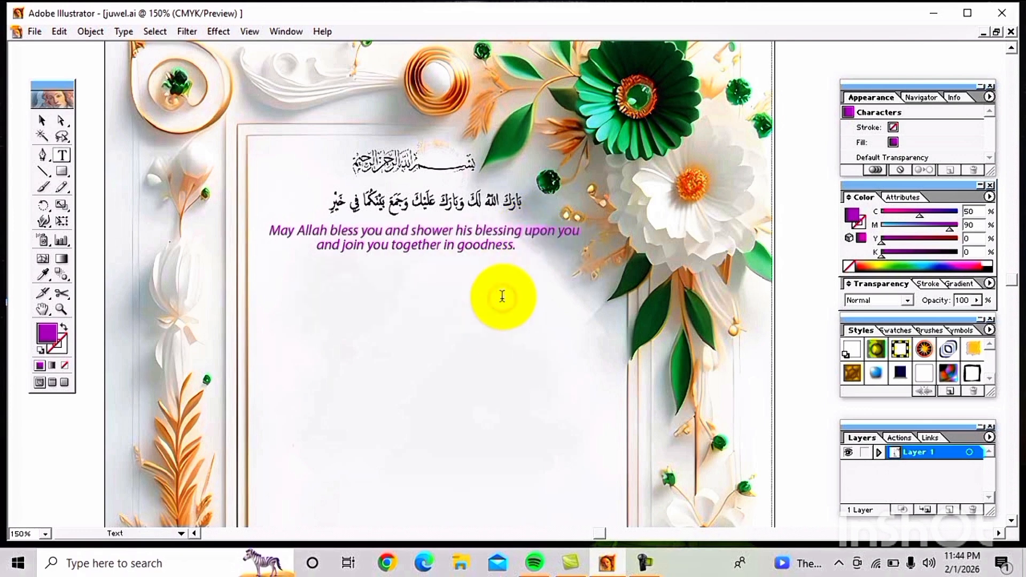
pyautogui.tripleClick(493, 231)
pyautogui.keyDown('ctrl'); pyautogui.click(481, 279); pyautogui.keyUp('ctrl')
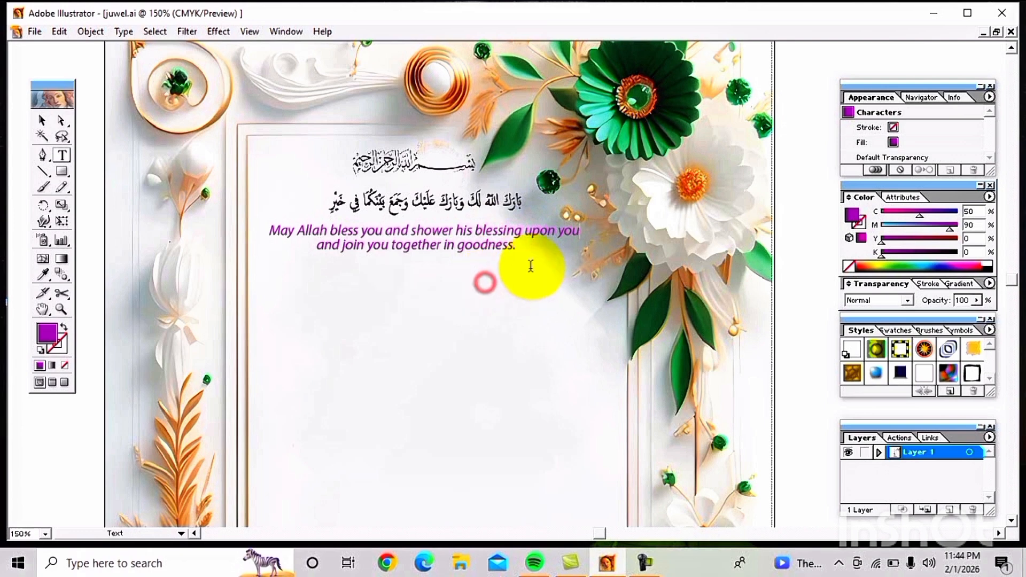
# Step: Paste the certification heading, nudge it left, and paste the groom's purple name with a red heart
pyautogui.hotkey('ctrl', 'v')
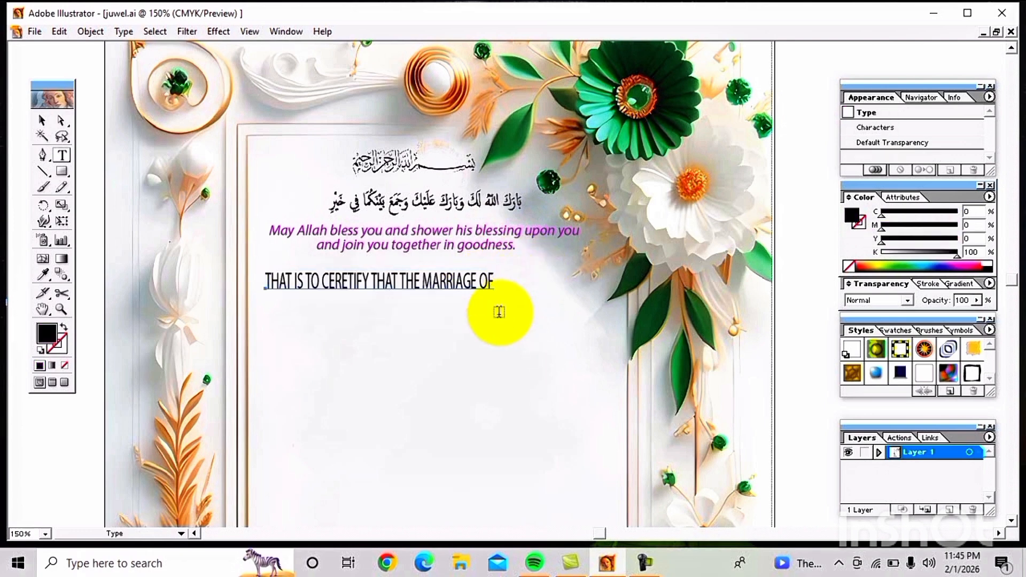
pyautogui.press('Left')
pyautogui.press('Left')
pyautogui.press('Left')
pyautogui.press('Left')
pyautogui.hotkey('ctrl', 'v')
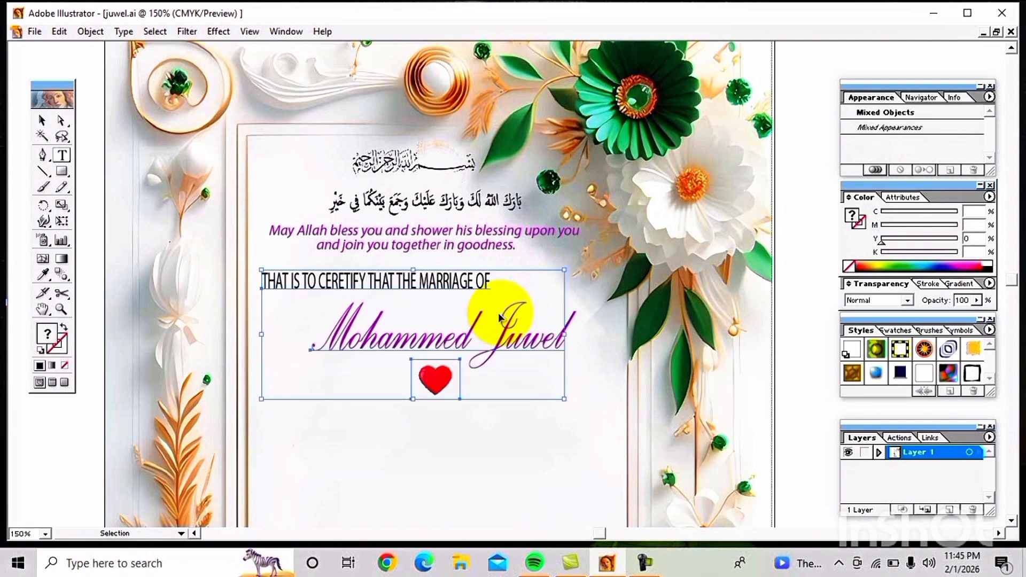
pyautogui.press('t')
pyautogui.click(526, 423)
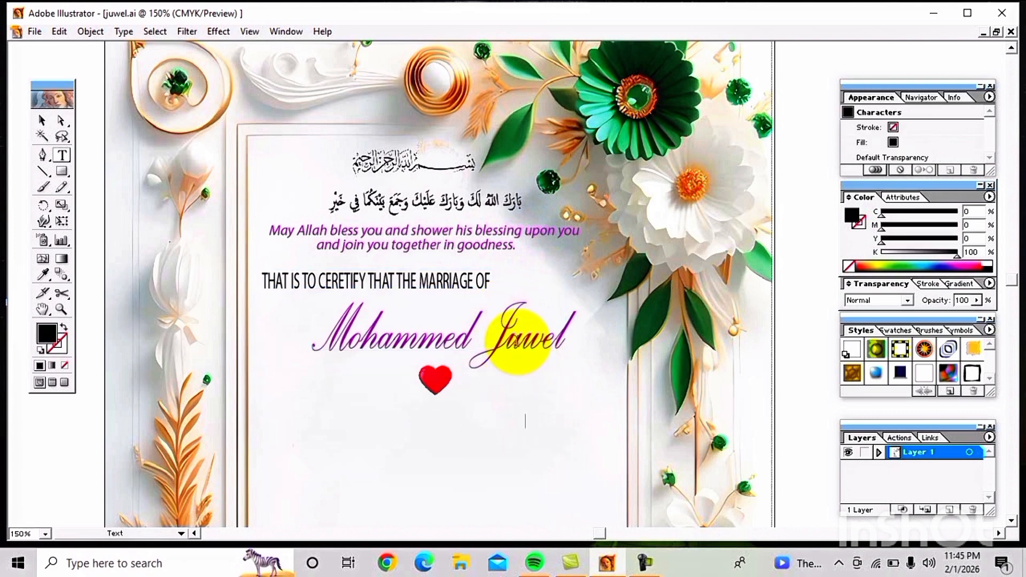
# Step: Check the groom's name text, then zoom out to the whole certificate
pyautogui.tripleClick(518, 343)
pyautogui.click(516, 393)
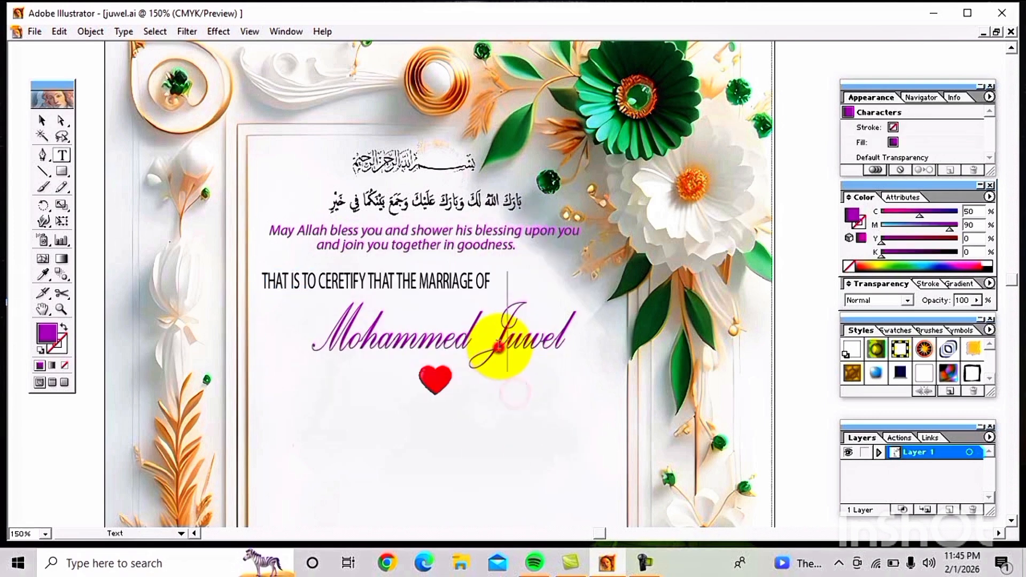
pyautogui.tripleClick(501, 347)
pyautogui.click(505, 412)
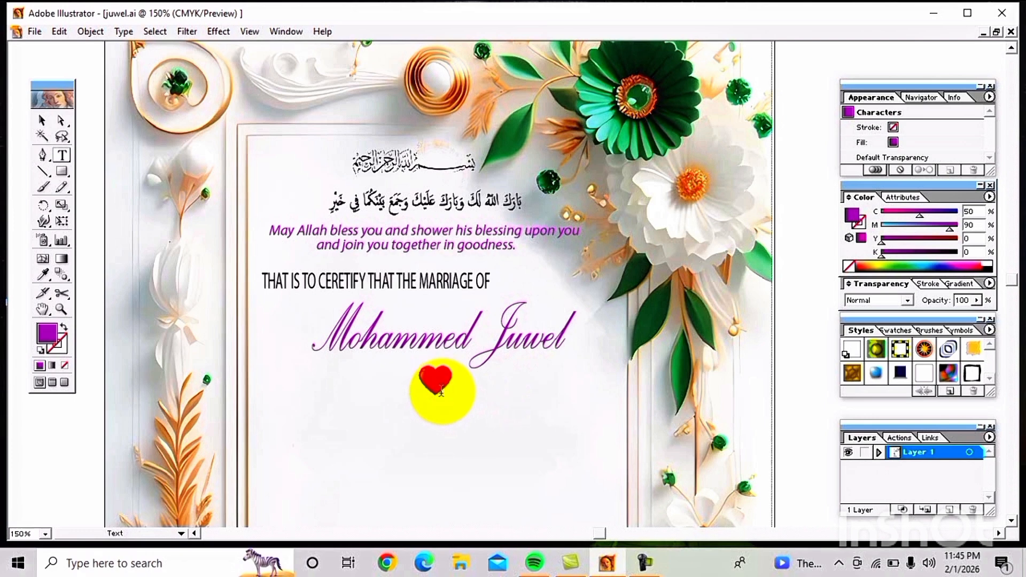
pyautogui.press('ctrl')
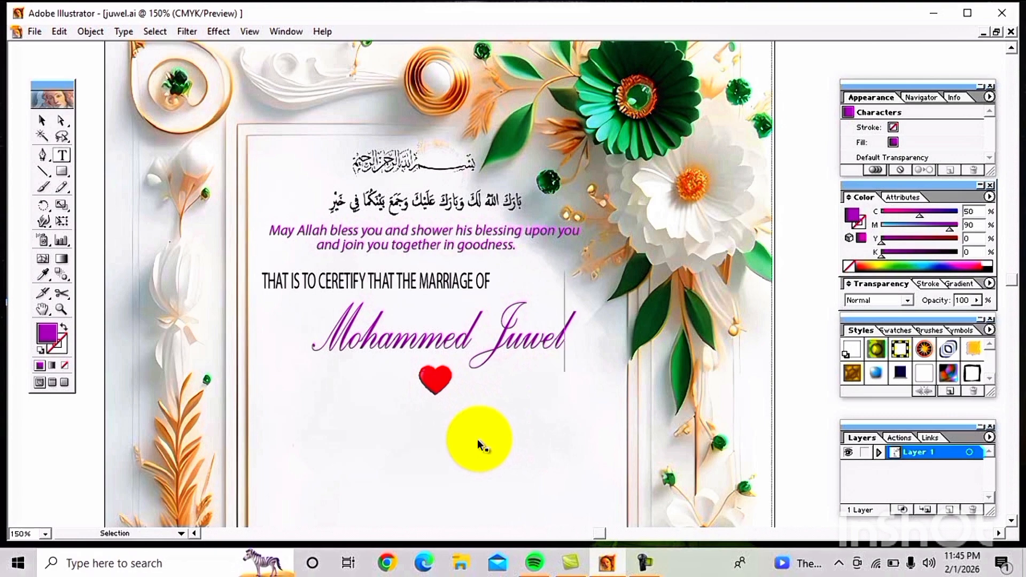
pyautogui.hotkey('ctrl', 'alt', 'space')
pyautogui.click(477, 423)
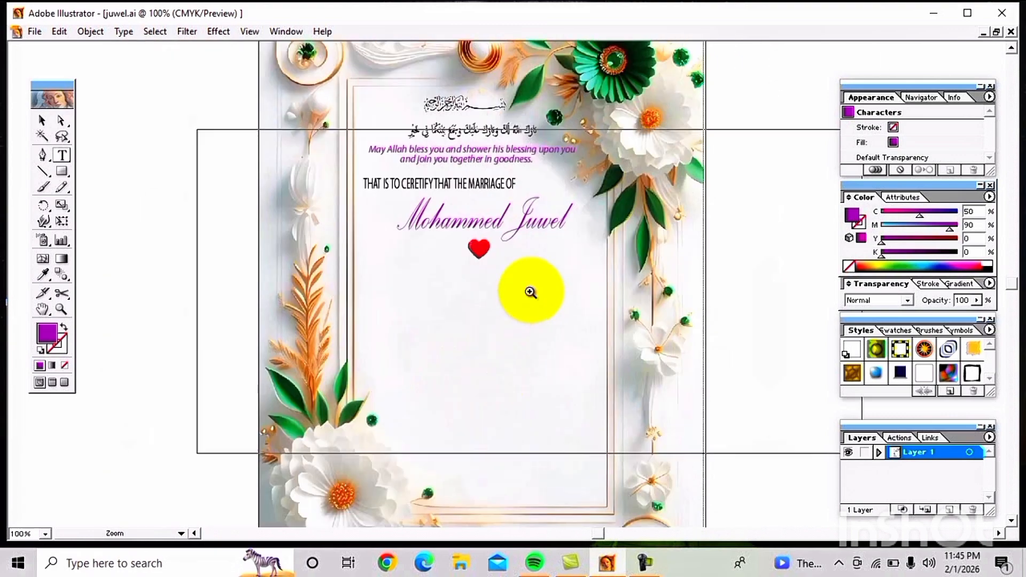
pyautogui.click(513, 292)
pyautogui.click(499, 289)
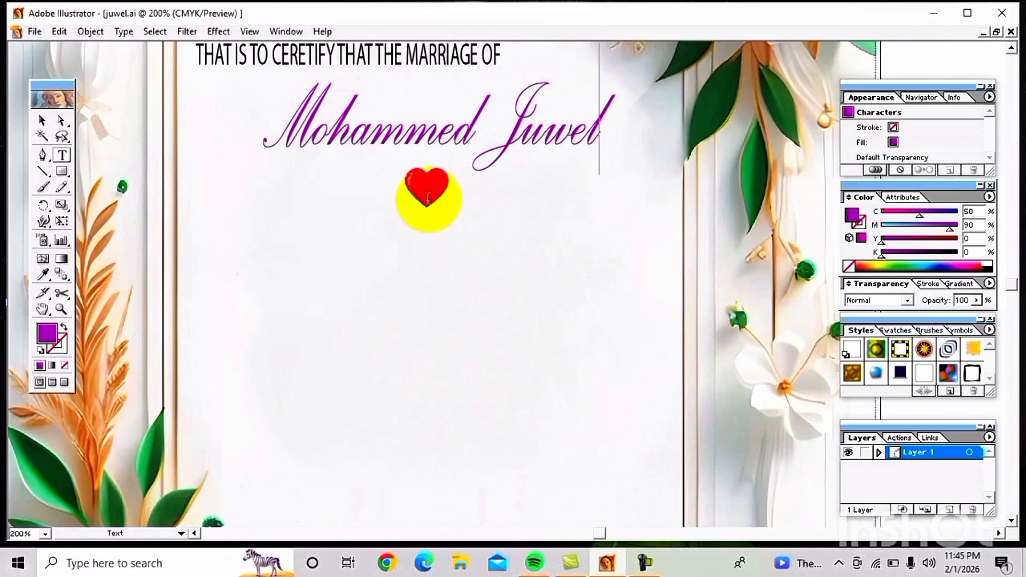
pyautogui.click(45, 123)
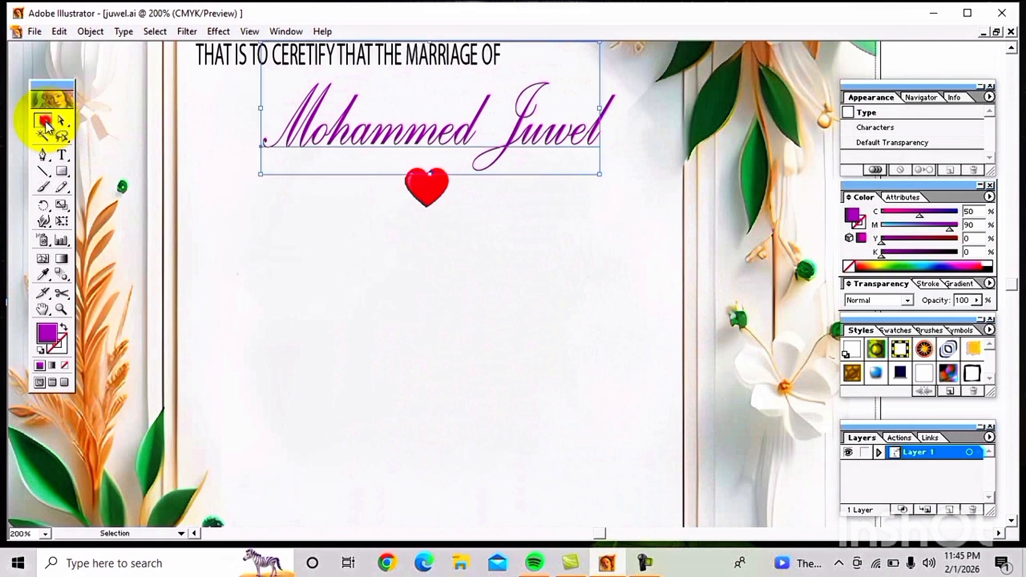
pyautogui.click(435, 241)
pyautogui.click(430, 196)
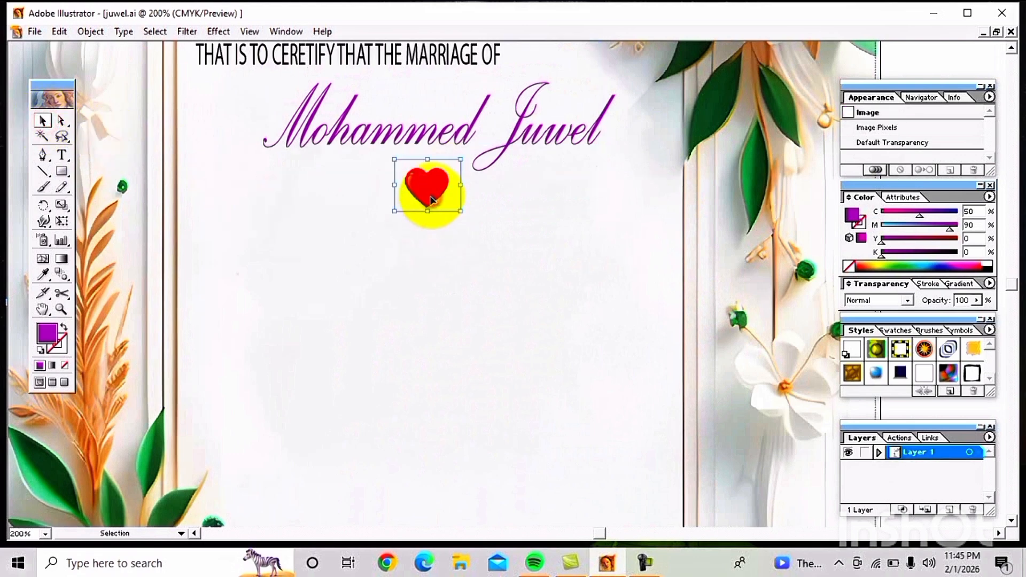
pyautogui.moveTo(431, 197); pyautogui.dragTo(442, 201)
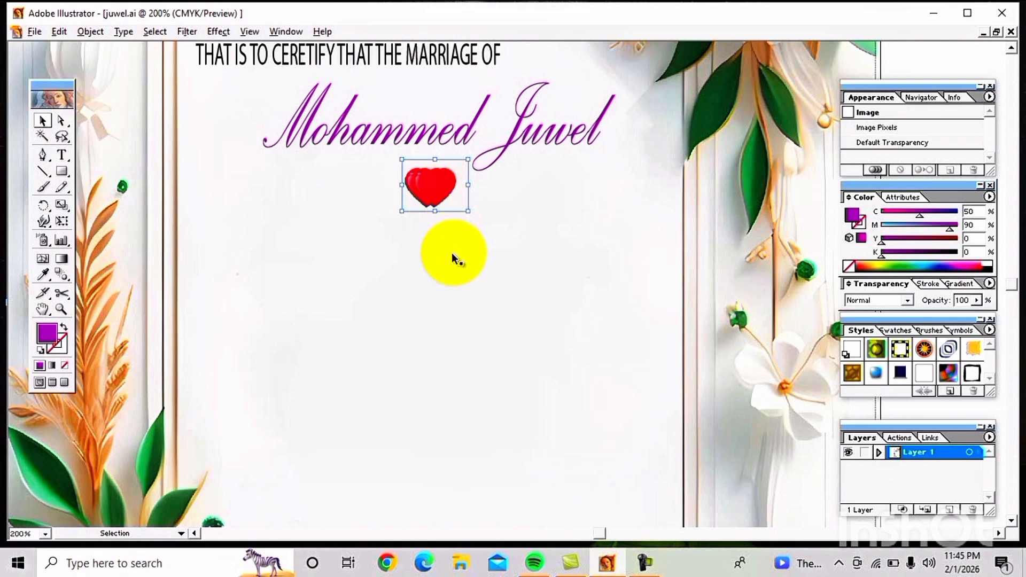
pyautogui.click(454, 256)
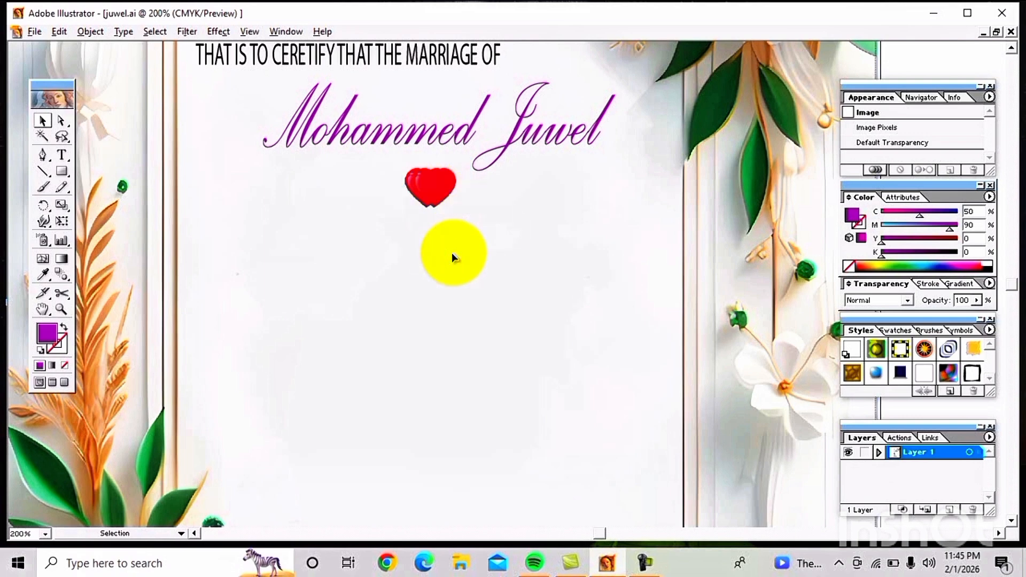
# Step: Recheck the heart's position and zoom out from 200% to view the certificate
pyautogui.click(430, 184)
pyautogui.click(454, 252)
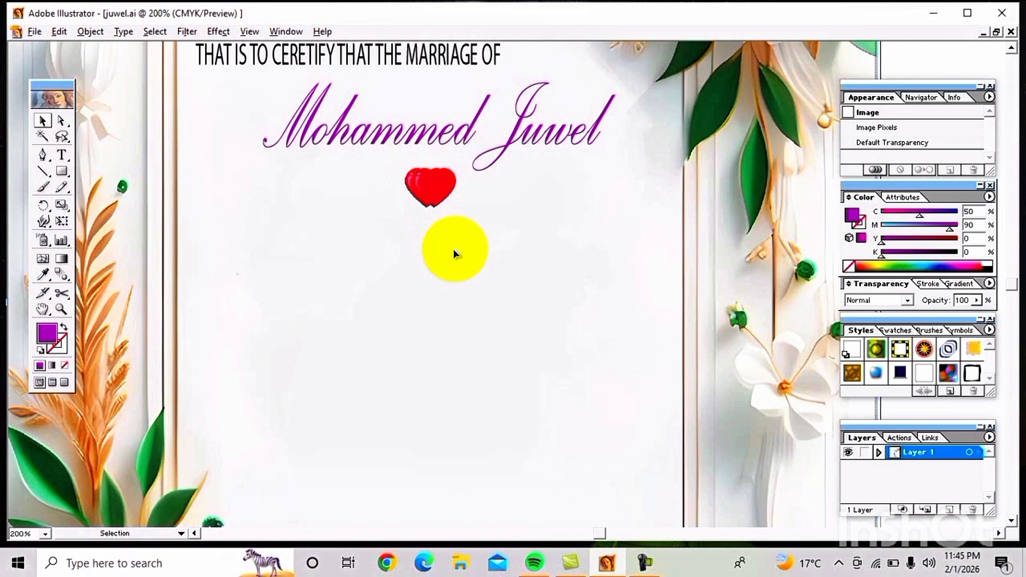
pyautogui.click(453, 249)
pyautogui.press('z')
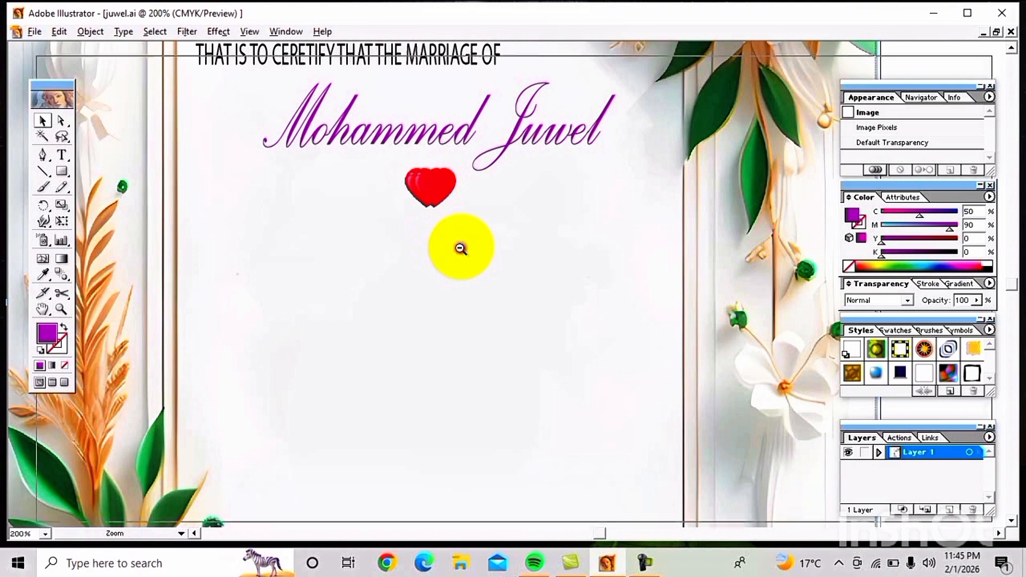
pyautogui.keyDown('alt'); pyautogui.click(458, 248); pyautogui.keyUp('alt')
pyautogui.keyDown('alt'); pyautogui.click(461, 249); pyautogui.keyUp('alt')
pyautogui.press('v')
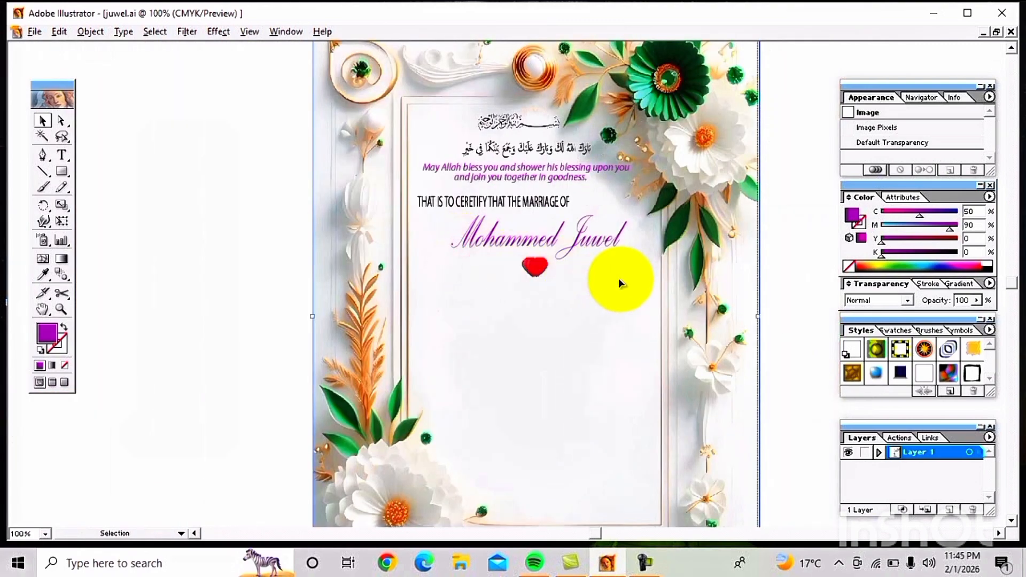
pyautogui.hscroll(3, 623, 294)
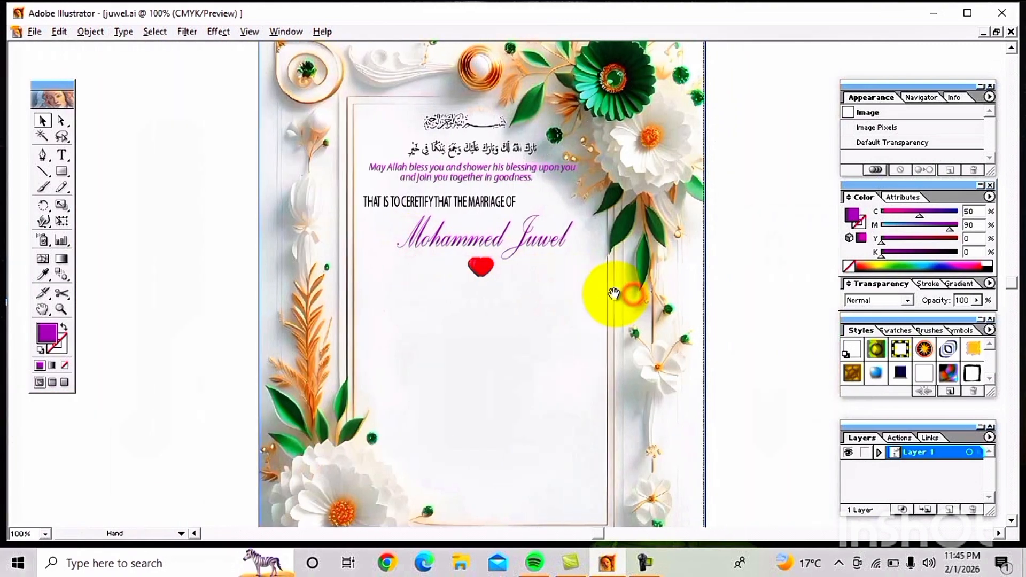
pyautogui.click(718, 312)
pyautogui.click(512, 303)
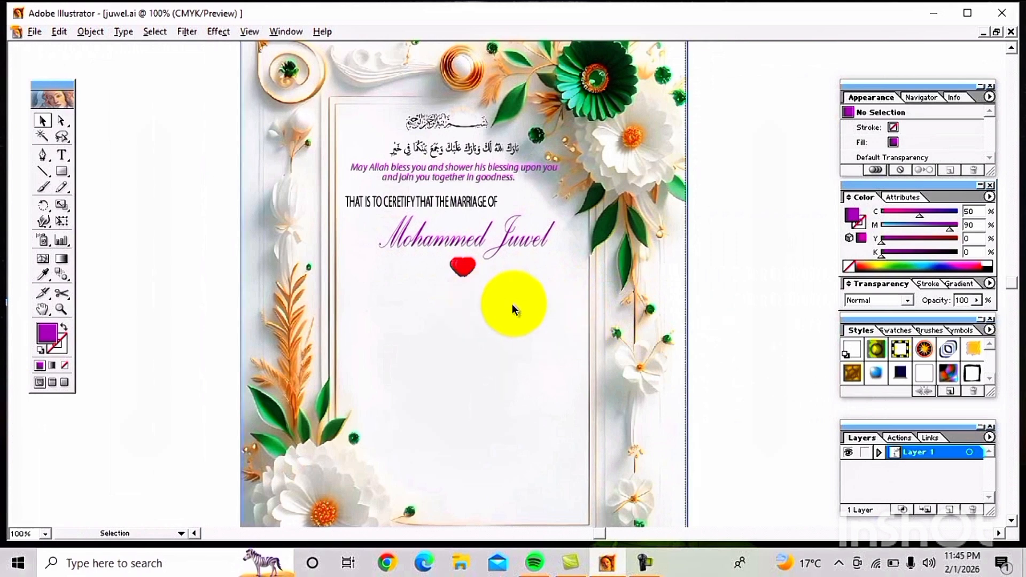
pyautogui.doubleClick(451, 244)
pyautogui.hotkey('ctrl', 'a')
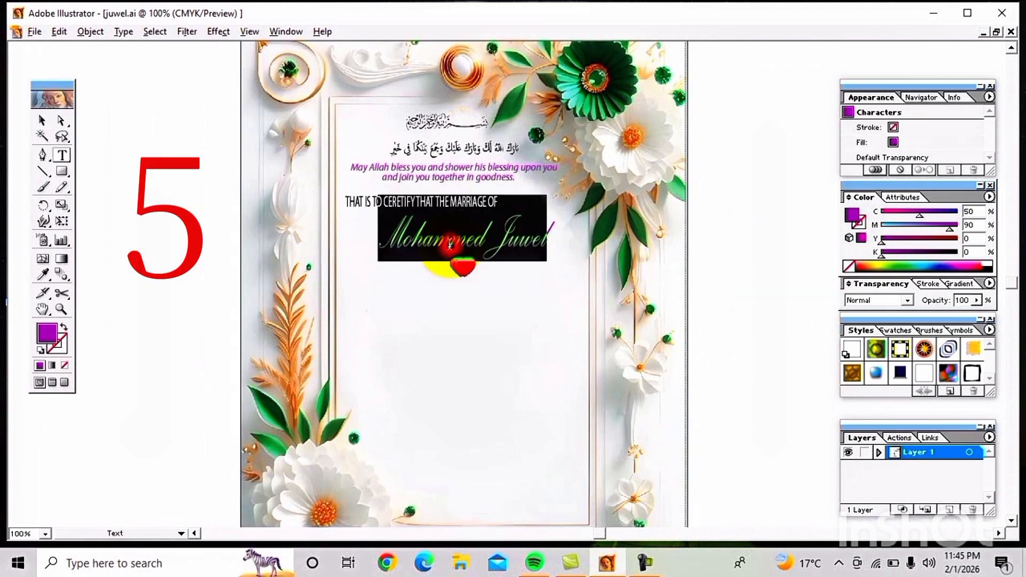
pyautogui.click(500, 302)
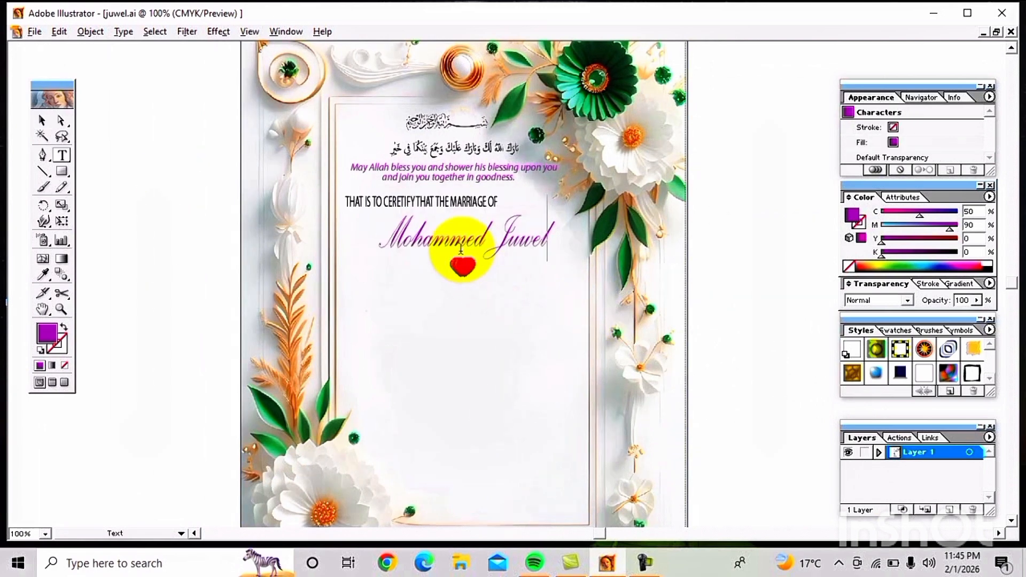
pyautogui.press('ctrl')
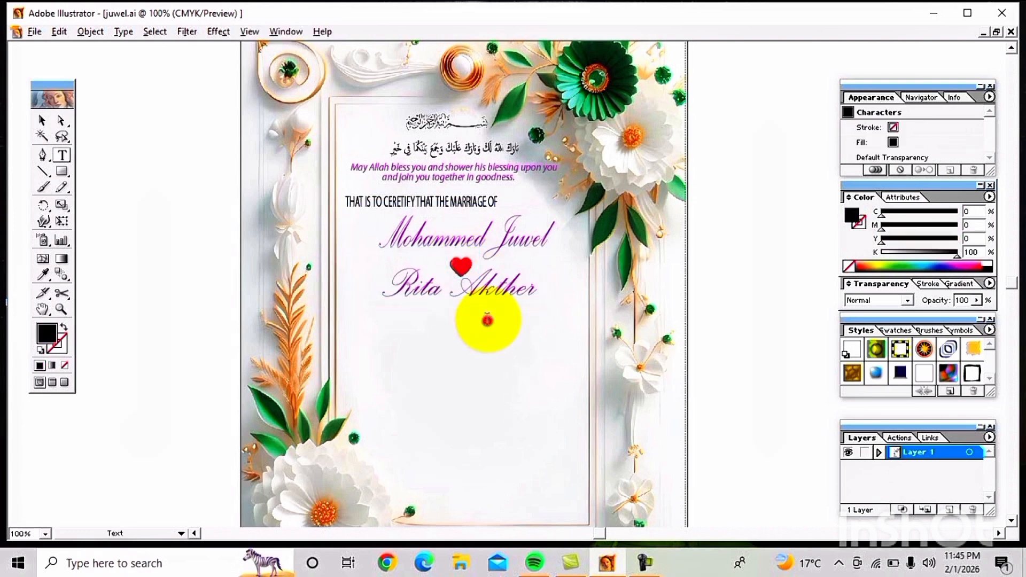
pyautogui.tripleClick(422, 302)
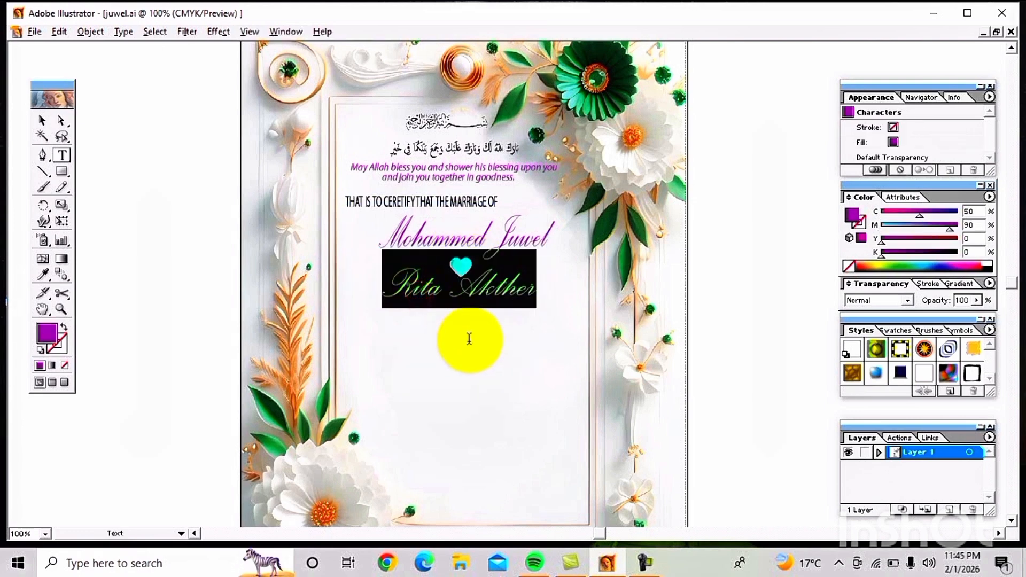
pyautogui.click(469, 338)
pyautogui.tripleClick(470, 295)
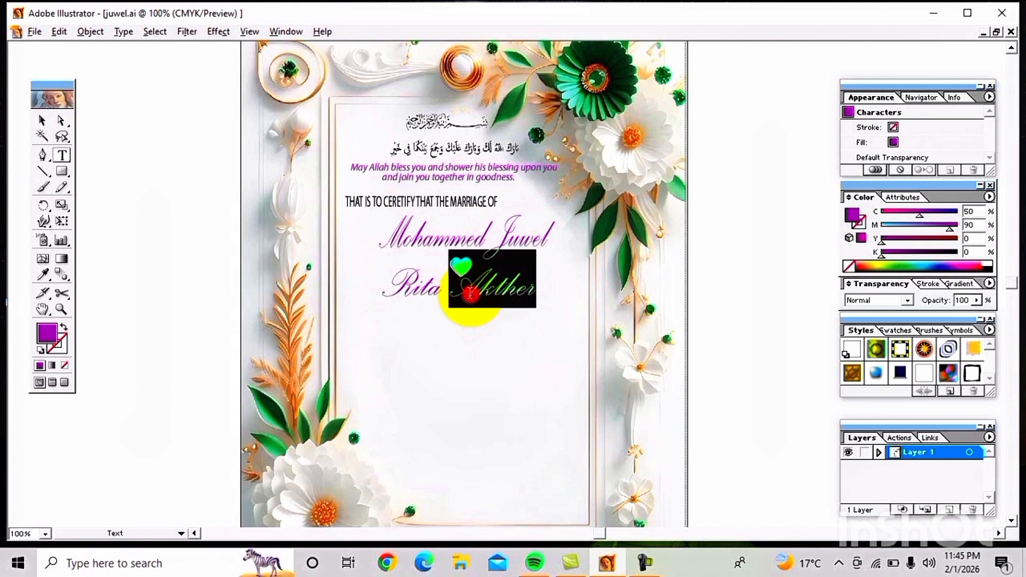
pyautogui.click(469, 320)
pyautogui.doubleClick(460, 289)
pyautogui.click(522, 389)
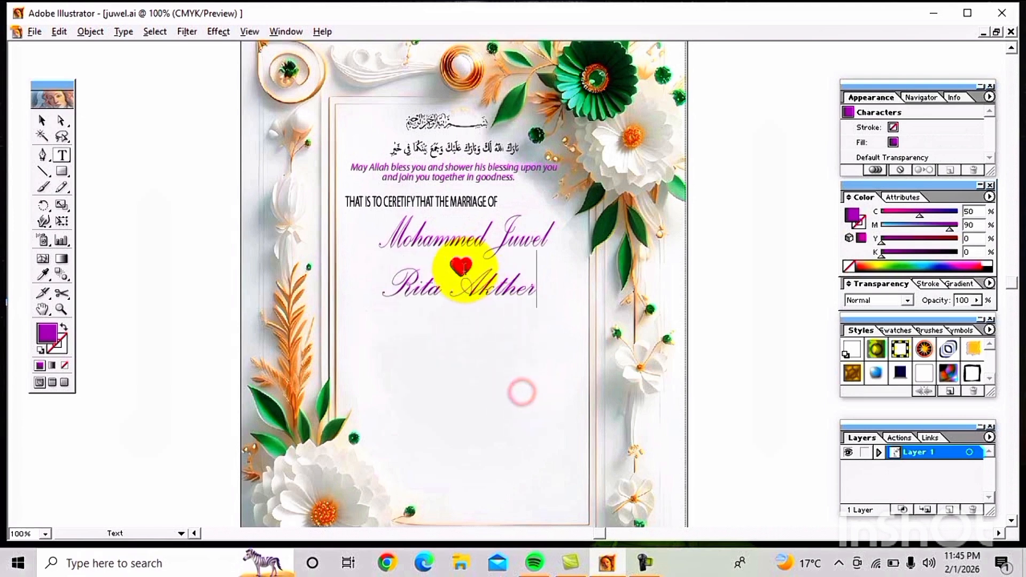
# Step: Bring in the date line 09 ♥ 08 ♥ 2025 below the names and clear the selection
pyautogui.click(508, 237)
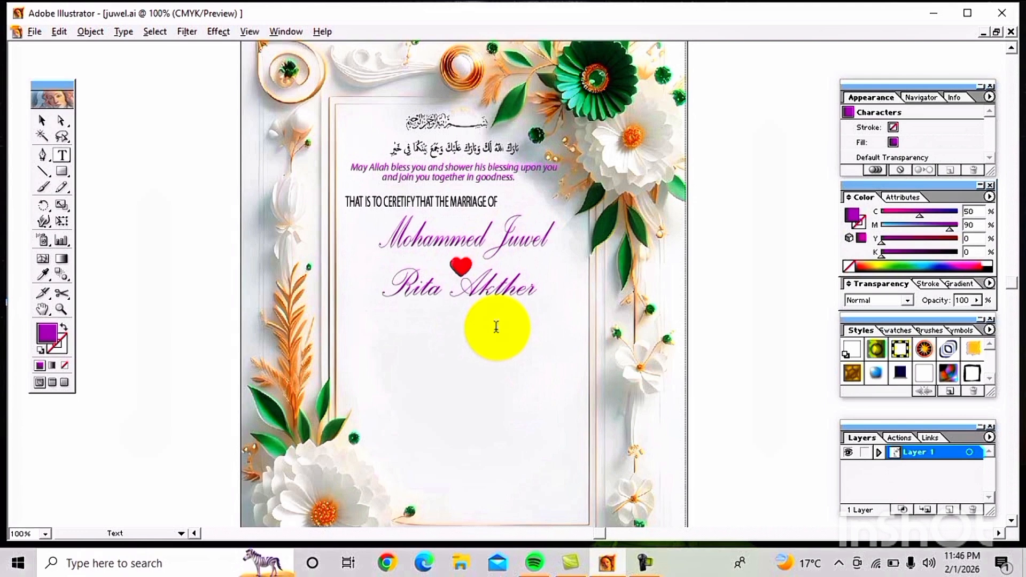
pyautogui.hotkey('ctrl', 'a')
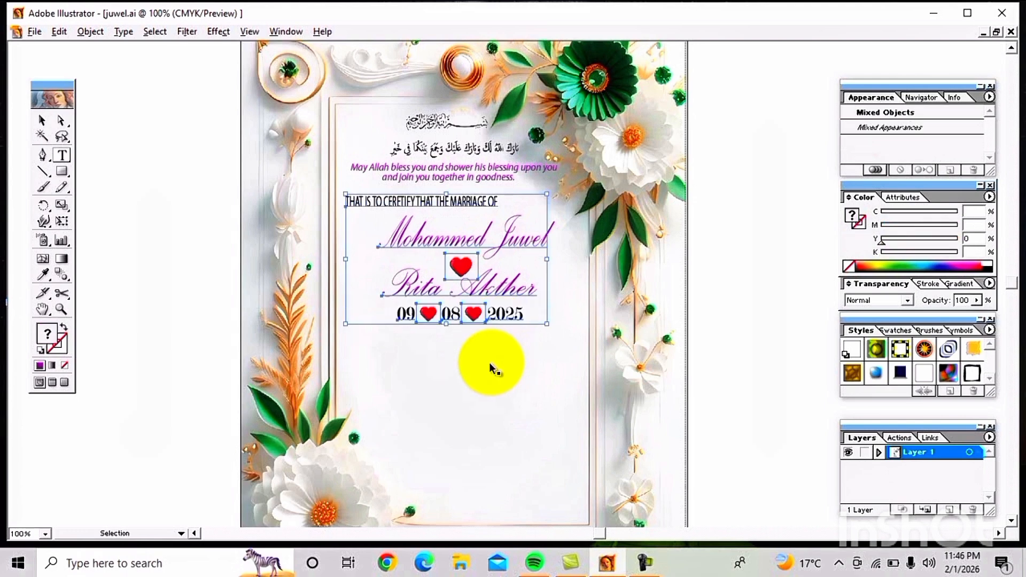
pyautogui.click(490, 361)
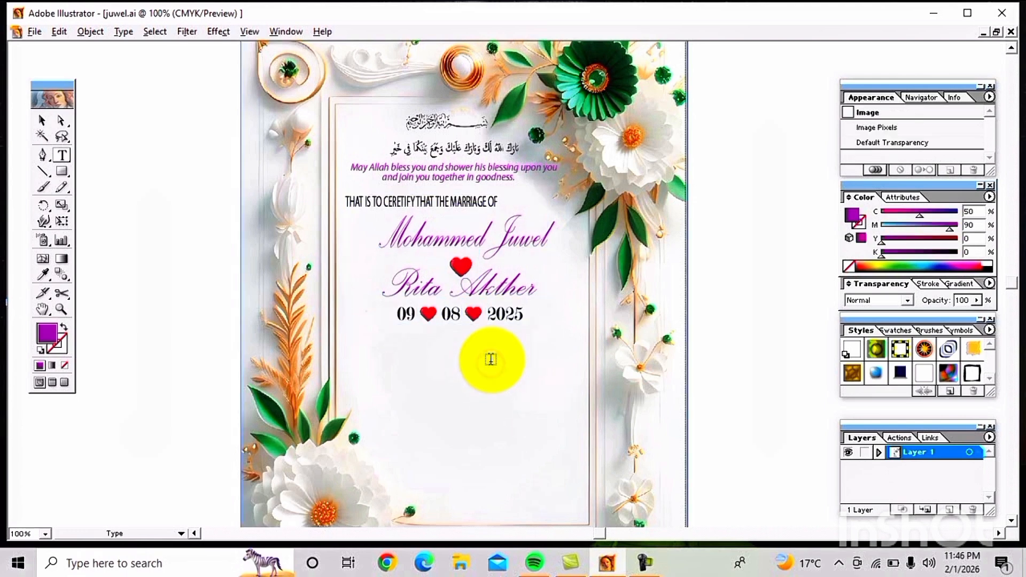
# Step: Zoom to 150% on the date and select the day number 09
pyautogui.press('z')
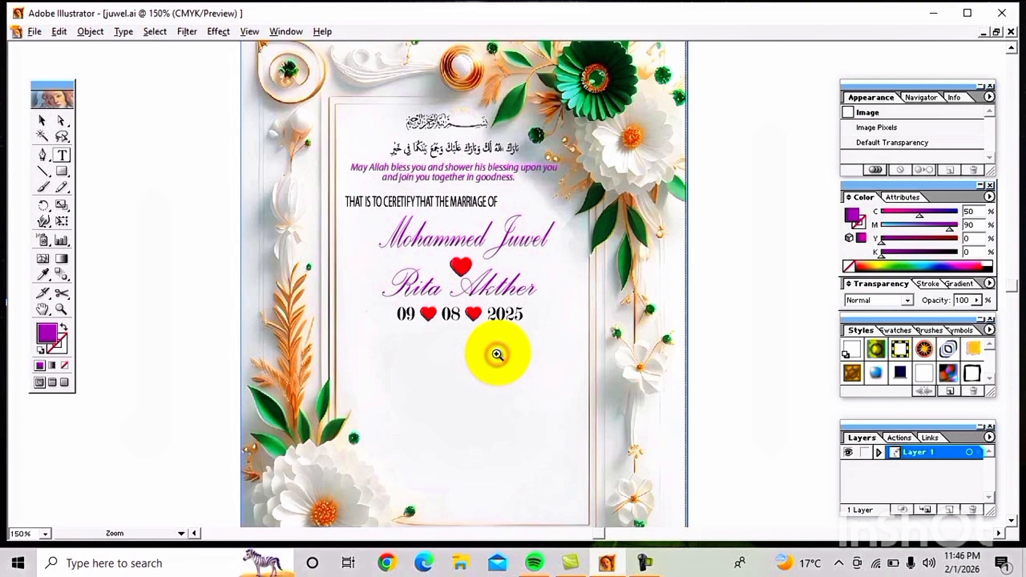
pyautogui.click(495, 353)
pyautogui.press('t')
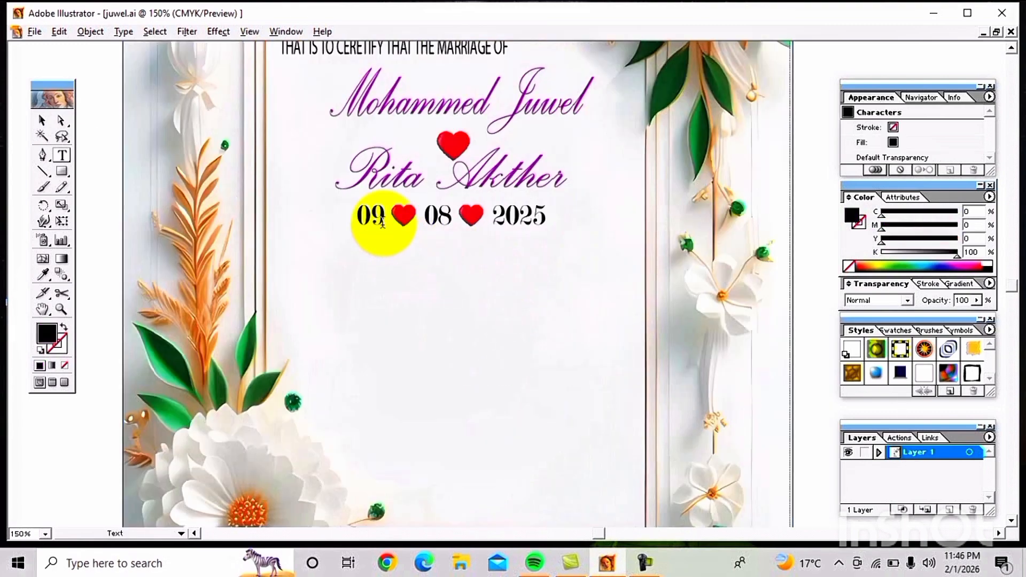
pyautogui.click(372, 218)
pyautogui.click(439, 292)
pyautogui.doubleClick(370, 216)
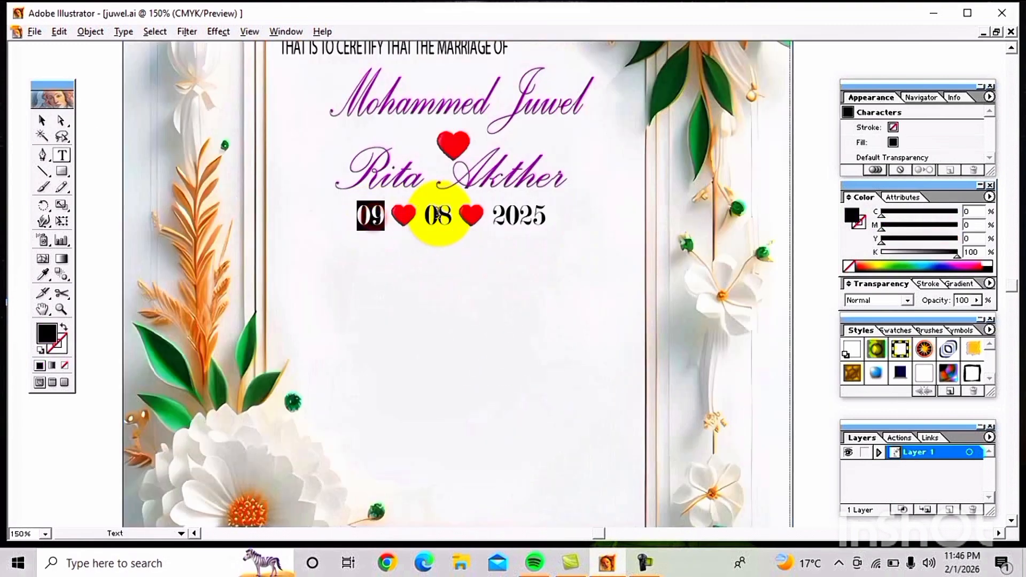
# Step: Check the month 08 and year 2025, undoing the mistyped 'sfd'
pyautogui.click(444, 215)
pyautogui.doubleClick(438, 216)
pyautogui.doubleClick(518, 215)
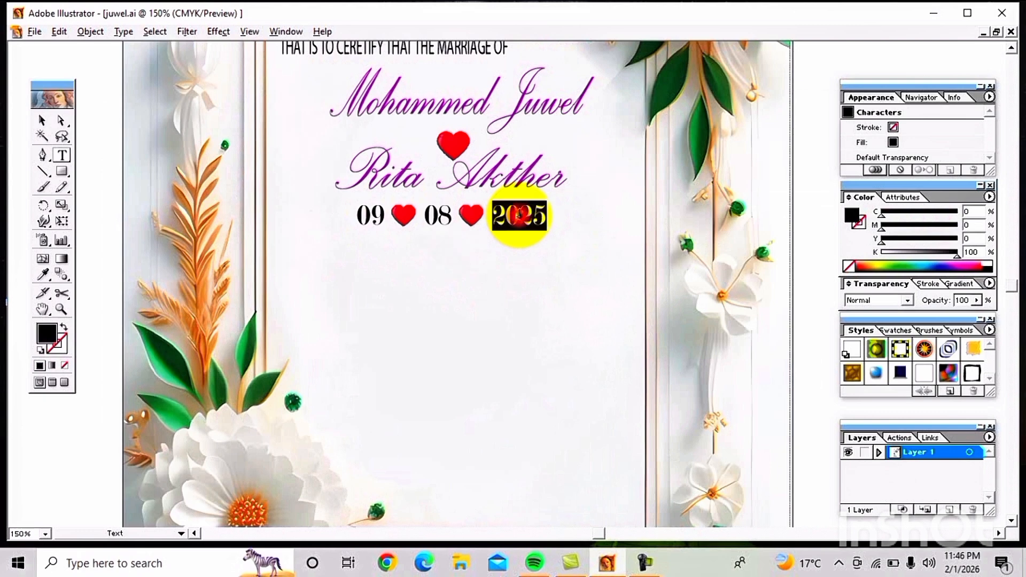
pyautogui.write('sfde')
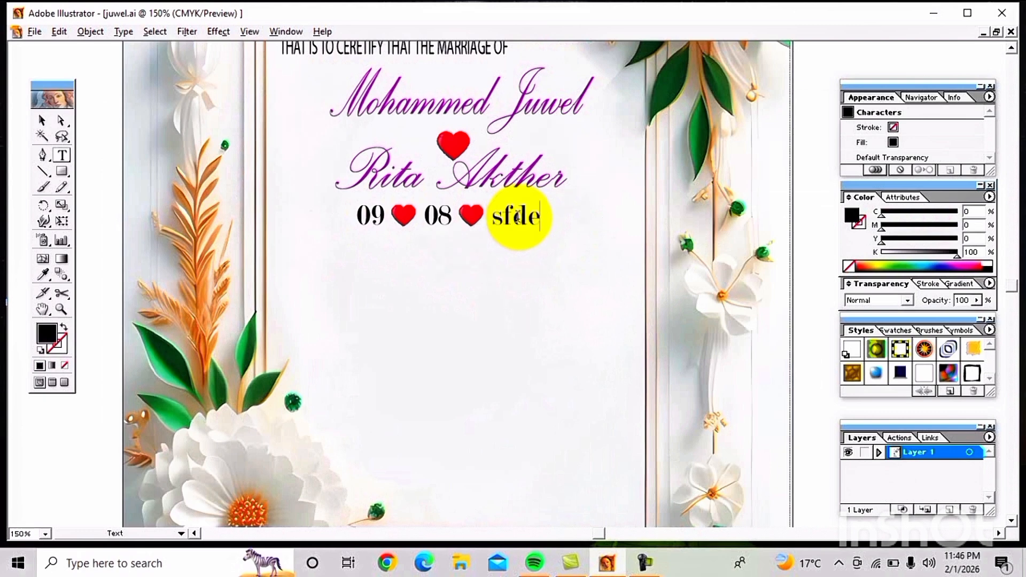
pyautogui.press('BackSpace')
pyautogui.press('BackSpace')
pyautogui.press('BackSpace')
pyautogui.press('BackSpace')
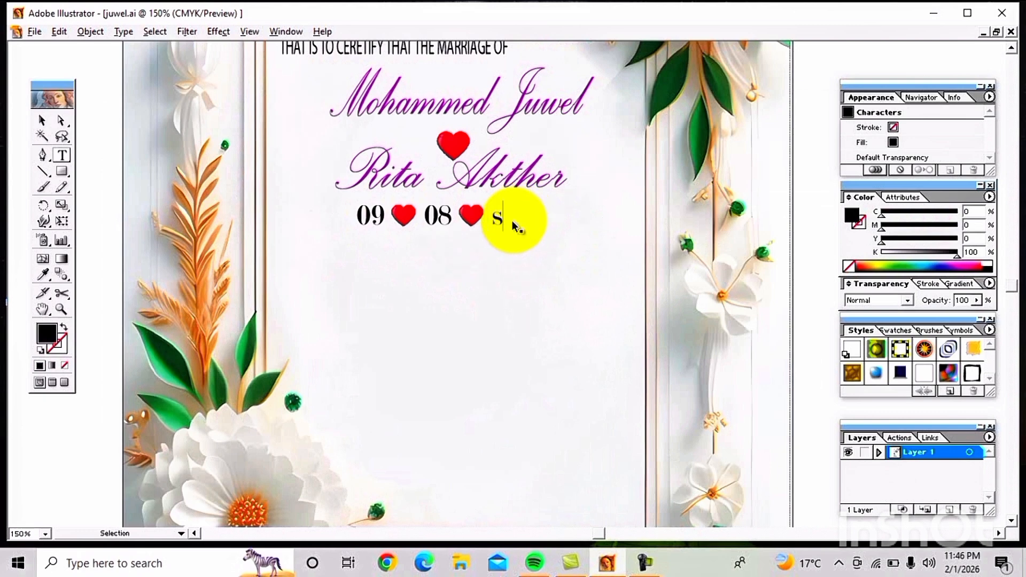
pyautogui.hotkey('ctrl', 'z')
pyautogui.click(524, 271)
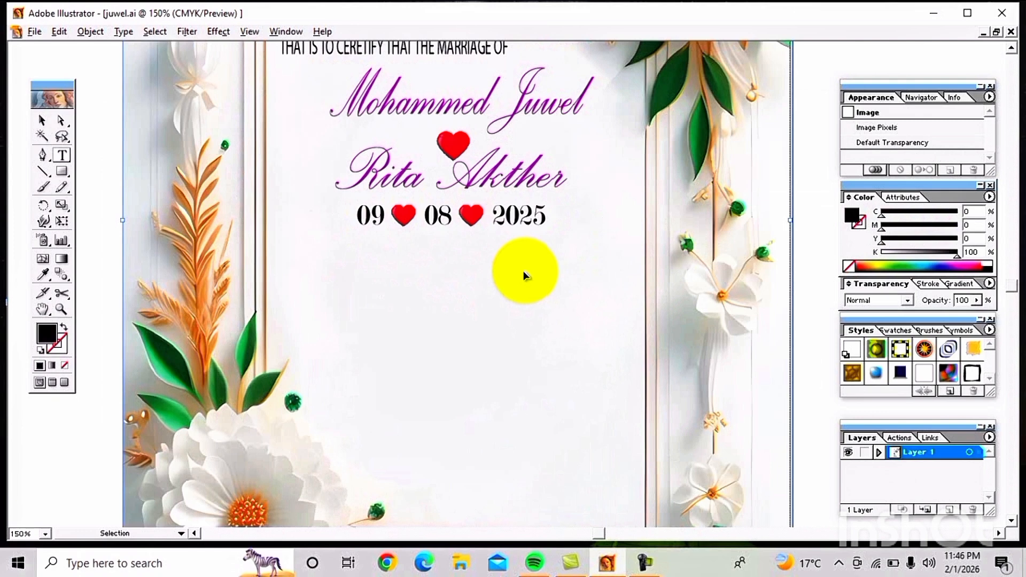
# Step: Paste the Arabic verse and its translation 'And we created you in pairs.' below the date
pyautogui.hotkey('ctrl', 'v')
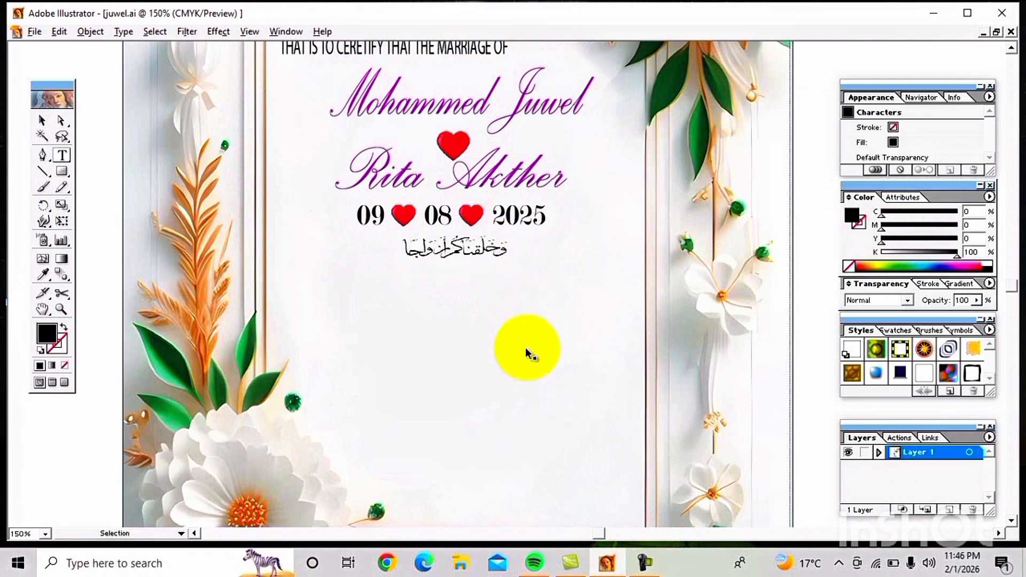
pyautogui.press('t')
pyautogui.write('"And we created you in pairs."')
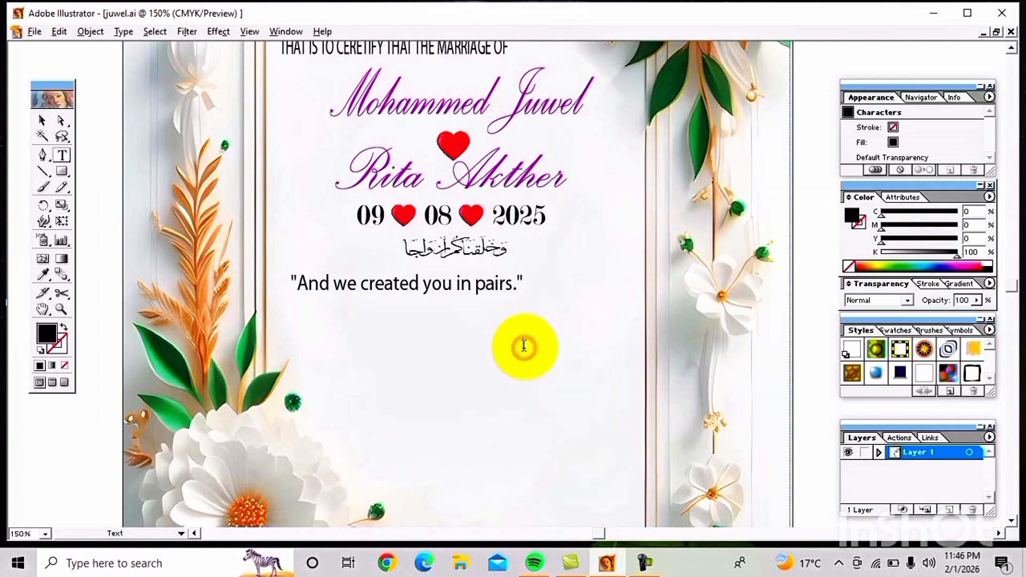
pyautogui.click(524, 346)
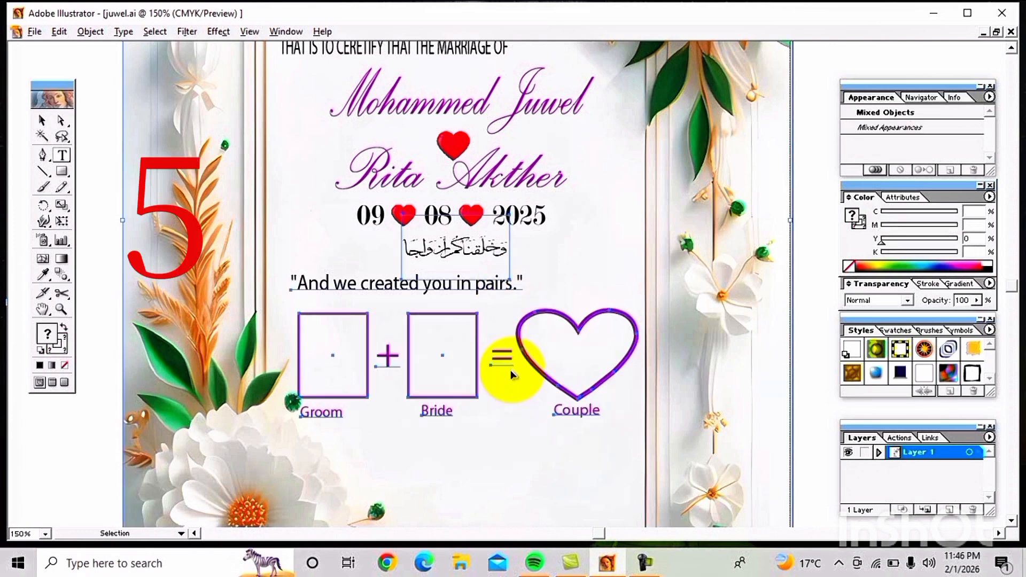
# Step: Deselect the Groom + Bride = Couple diagram and start a text entry at the Groom box
pyautogui.click(520, 450)
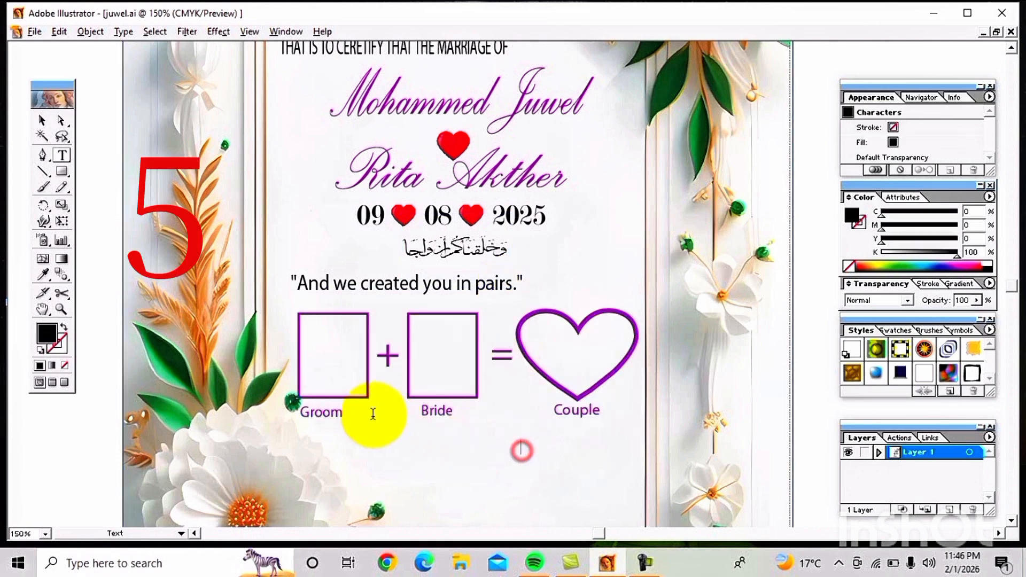
pyautogui.click(368, 397)
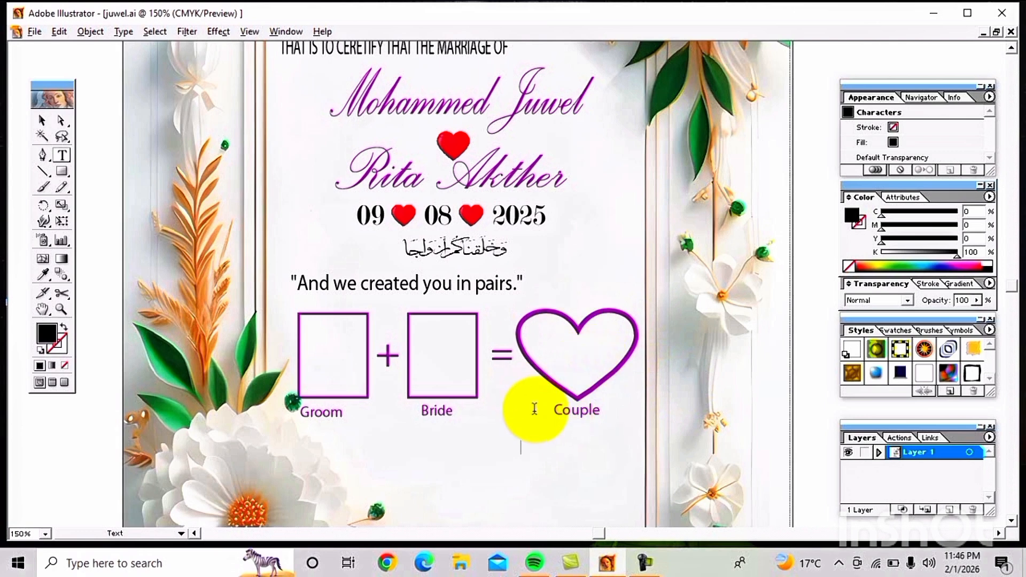
# Step: Draw a rectangle below the Bride label with no fill and a purple outline
pyautogui.click(68, 174)
pyautogui.moveTo(399, 437); pyautogui.dragTo(473, 520)
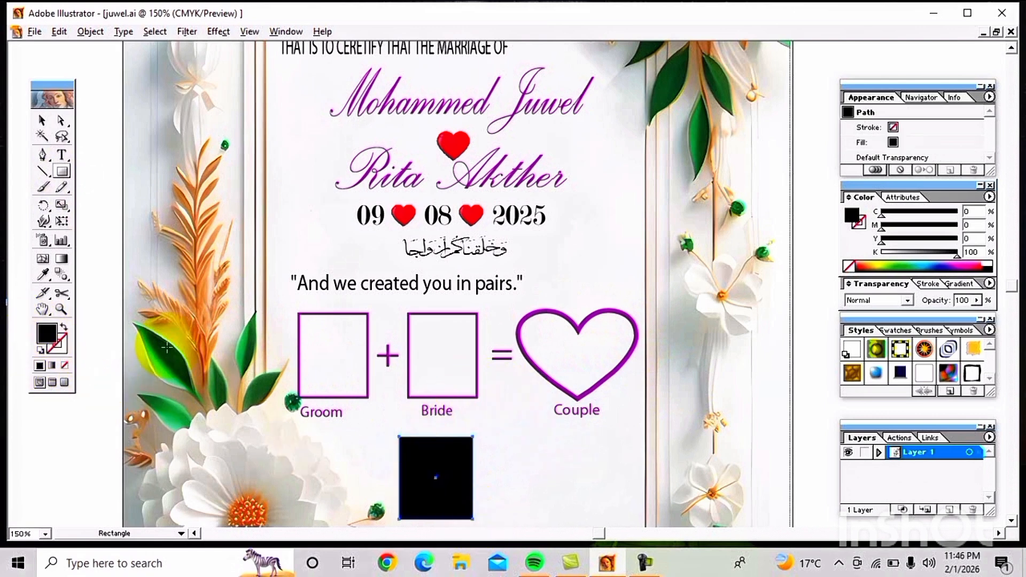
pyautogui.click(66, 366)
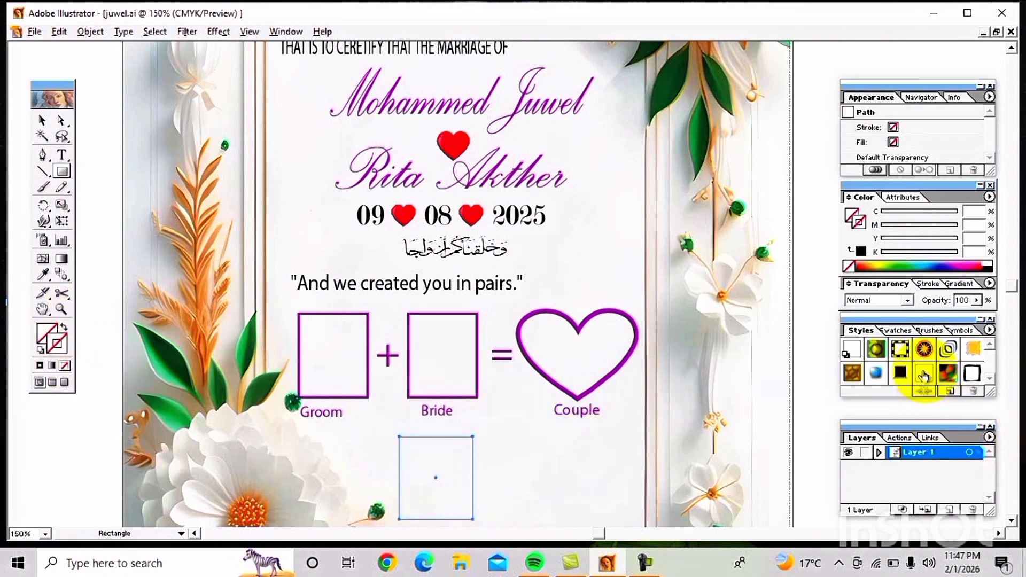
pyautogui.click(896, 330)
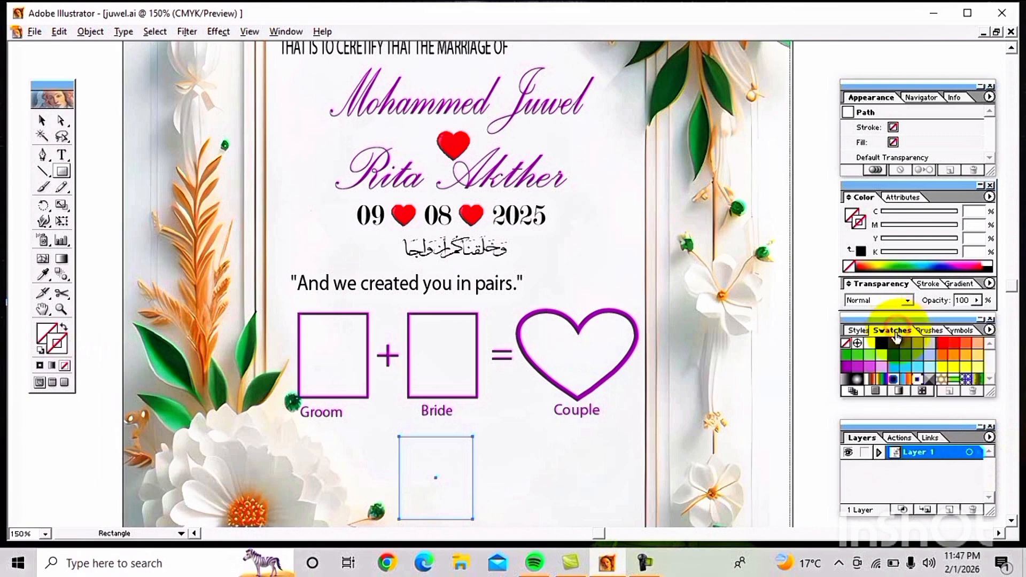
pyautogui.click(845, 367)
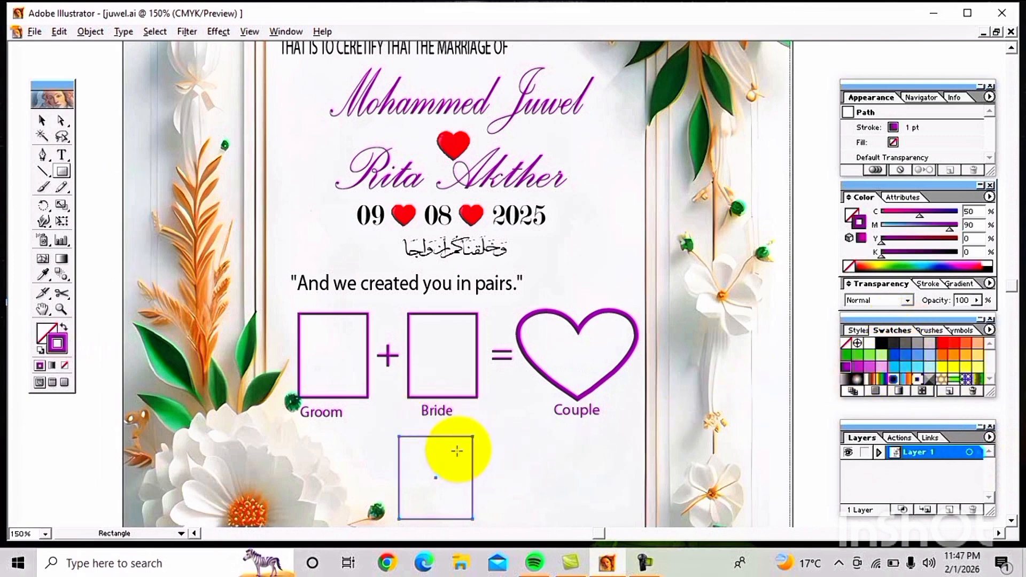
# Step: Raise the rectangle's stroke weight to 11 pt, then lower it toward 5 pt
pyautogui.click(927, 284)
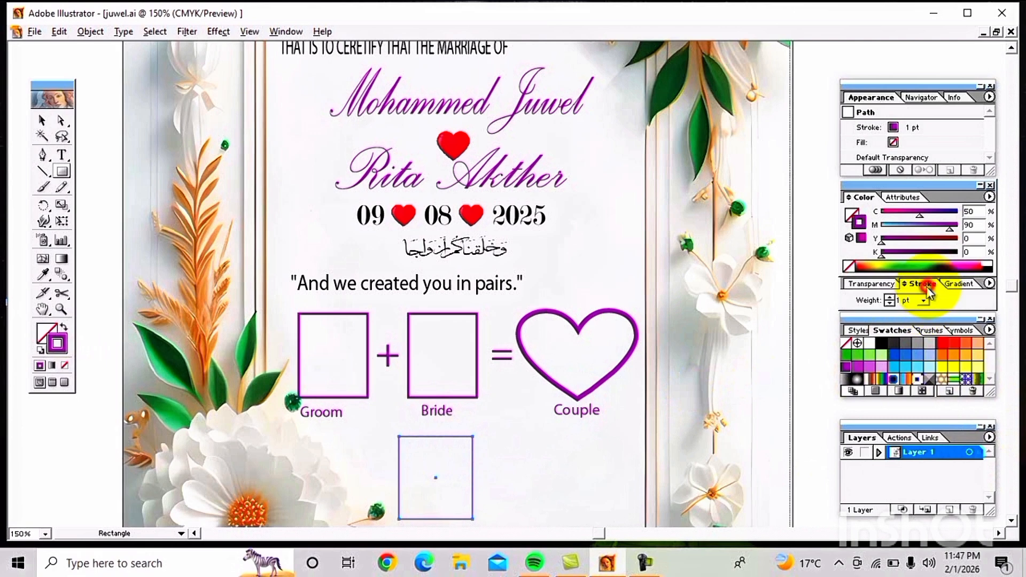
pyautogui.click(889, 299)
pyautogui.click(889, 299)
pyautogui.click(890, 299)
pyautogui.click(890, 298)
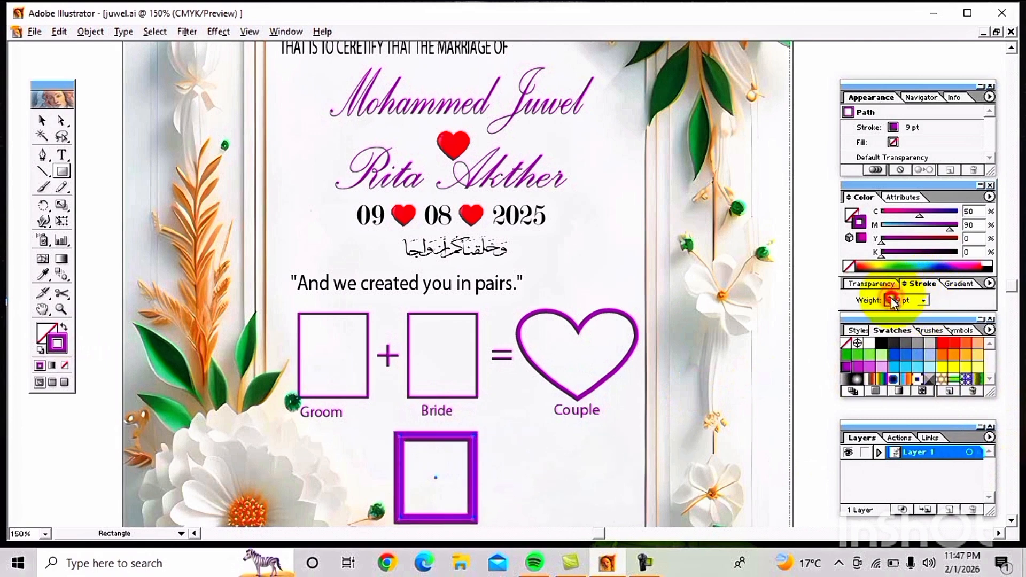
pyautogui.click(889, 299)
pyautogui.click(890, 299)
pyautogui.click(560, 474)
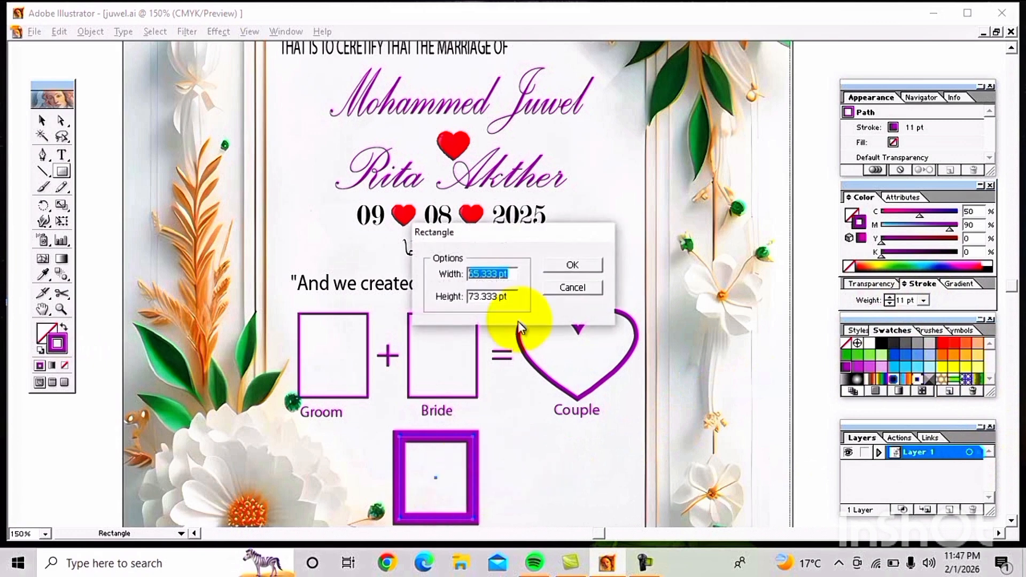
pyautogui.click(572, 287)
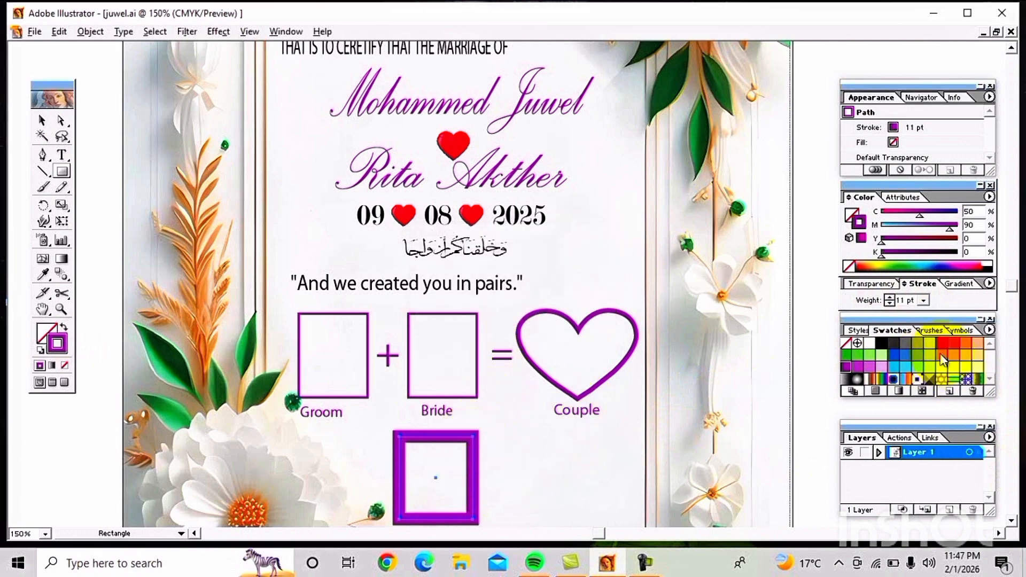
pyautogui.click(890, 303)
pyautogui.click(890, 303)
pyautogui.click(890, 303)
pyautogui.click(890, 303)
pyautogui.click(890, 303)
pyautogui.click(889, 303)
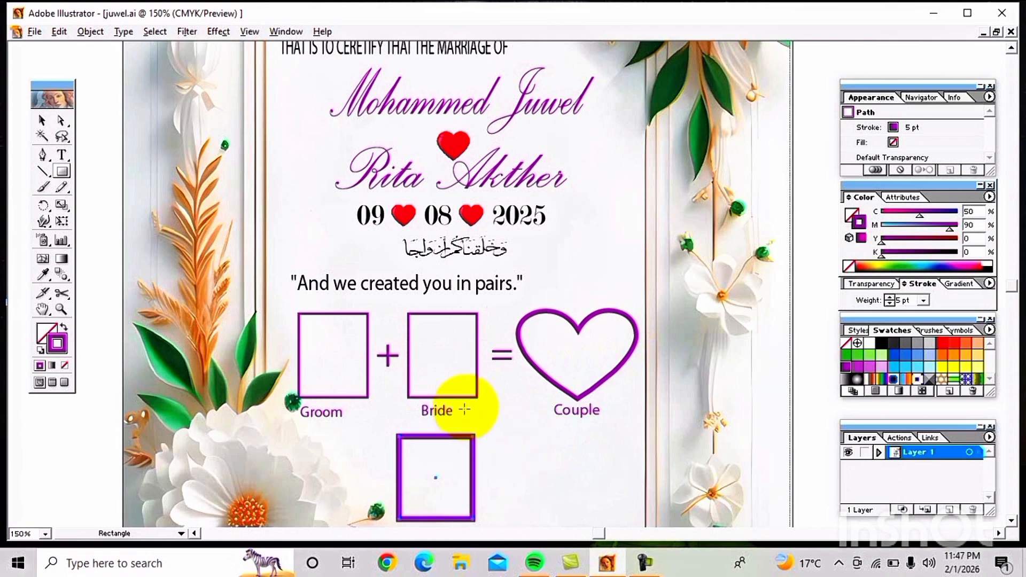
# Step: Adjust the weight once more, then set the stroke to None so the box is invisible
pyautogui.press('Up')
pyautogui.press('Up')
pyautogui.press('Up')
pyautogui.press('Up')
pyautogui.press('Up')
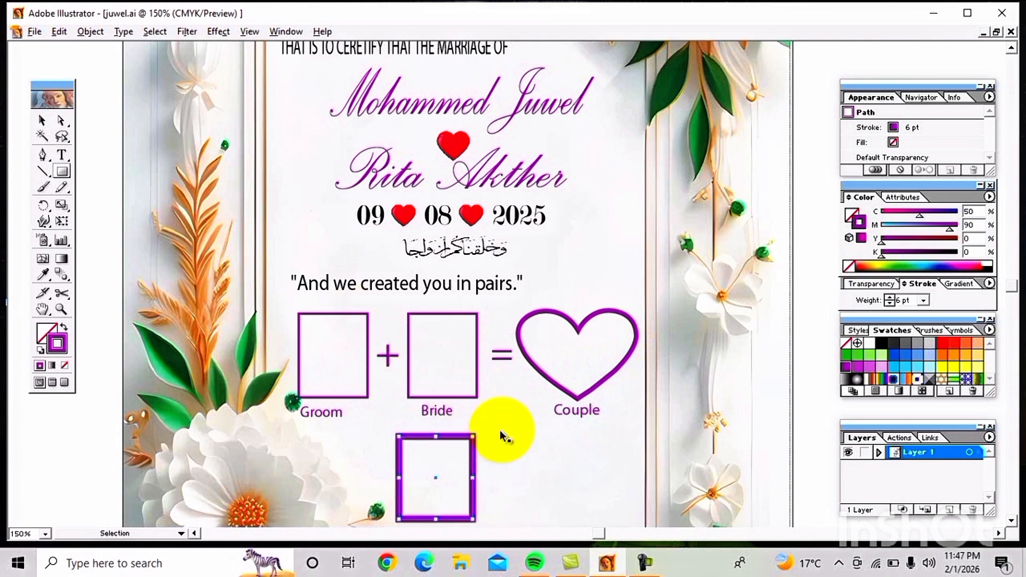
pyautogui.press('Down')
pyautogui.press('Down')
pyautogui.press('Down')
pyautogui.press('Down')
pyautogui.press('Down')
pyautogui.press('Down')
pyautogui.press('Down')
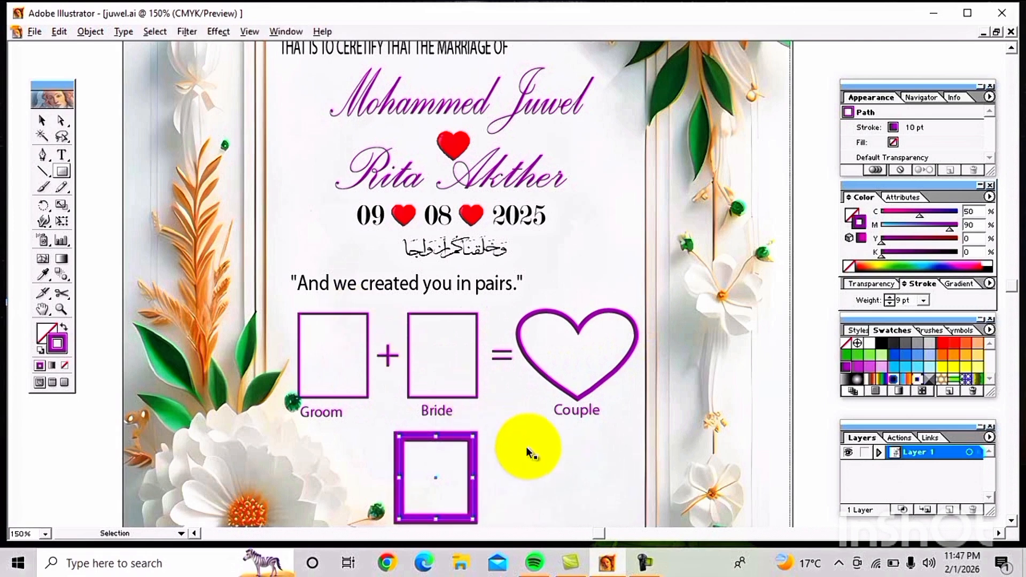
pyautogui.press('/')
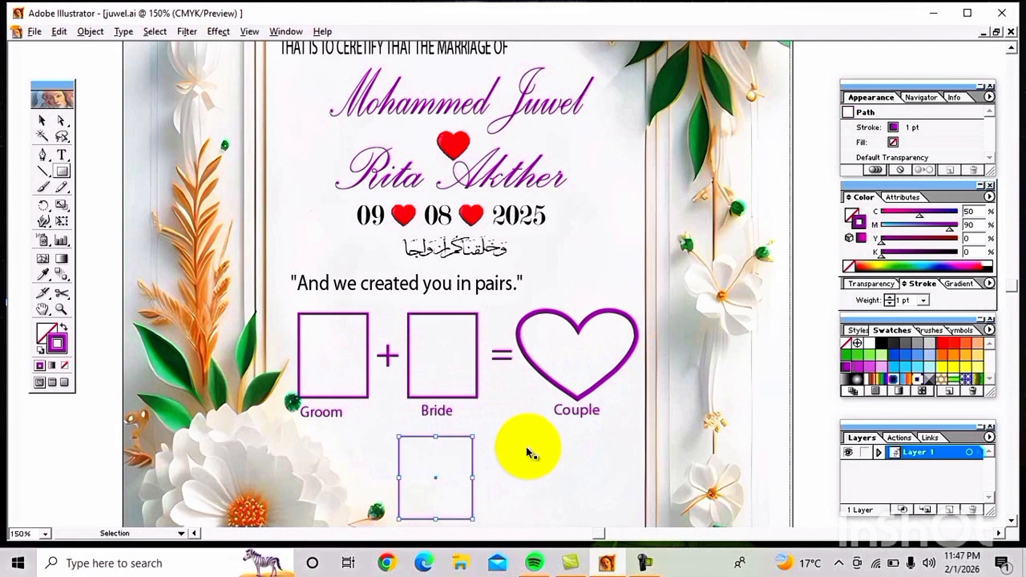
pyautogui.click(526, 447)
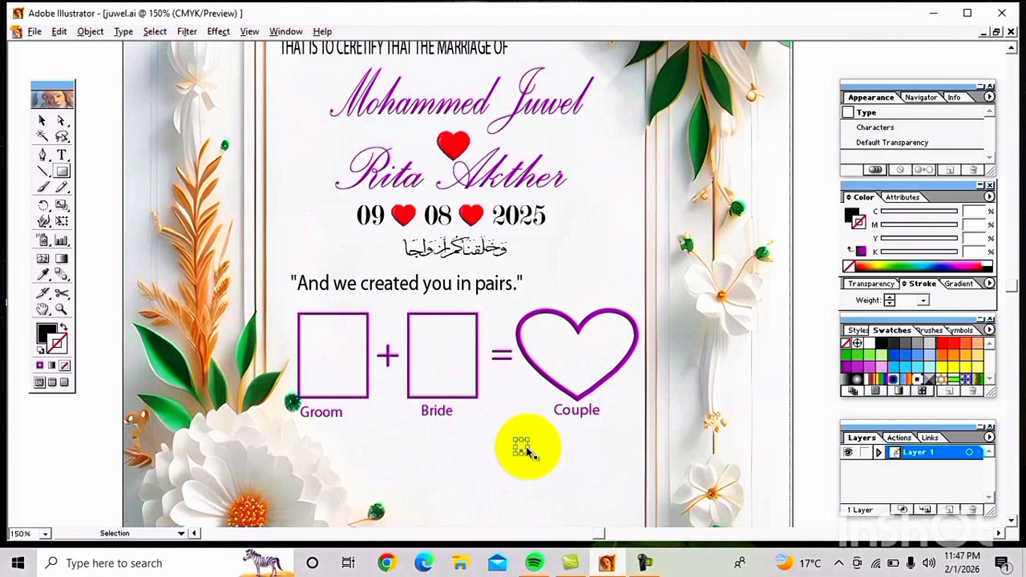
# Step: Zoom out to 66.67% and pan until the whole certificate is in view
pyautogui.hotkey('ctrl', 'alt', 'space')
pyautogui.click(527, 439)
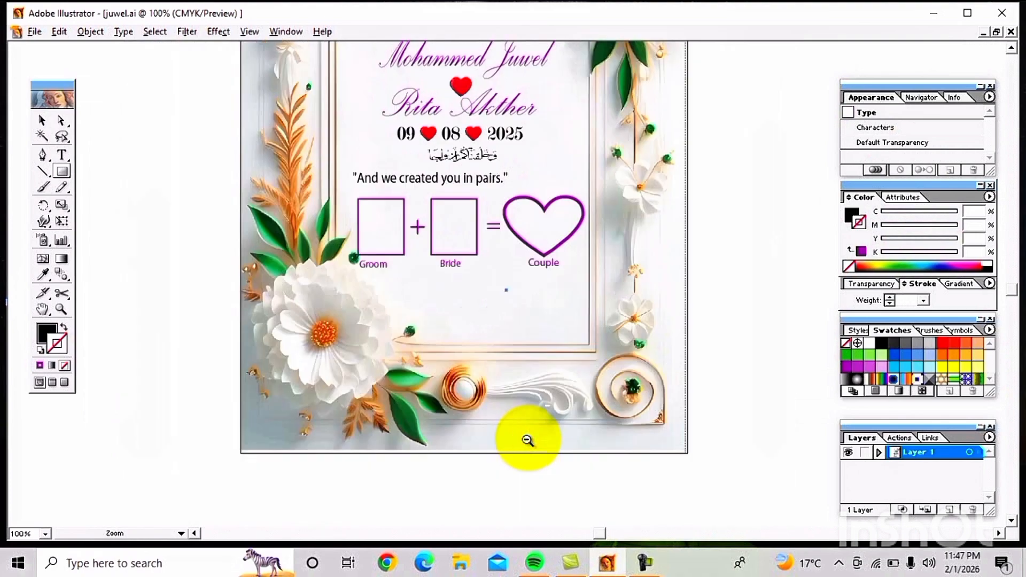
pyautogui.moveTo(623, 243); pyautogui.dragTo(540, 366)
pyautogui.moveTo(602, 272); pyautogui.dragTo(580, 294)
# Step: Cancel the Rectangle dialog and select the Arabic calligraphy with the Selection tool
pyautogui.click(582, 329)
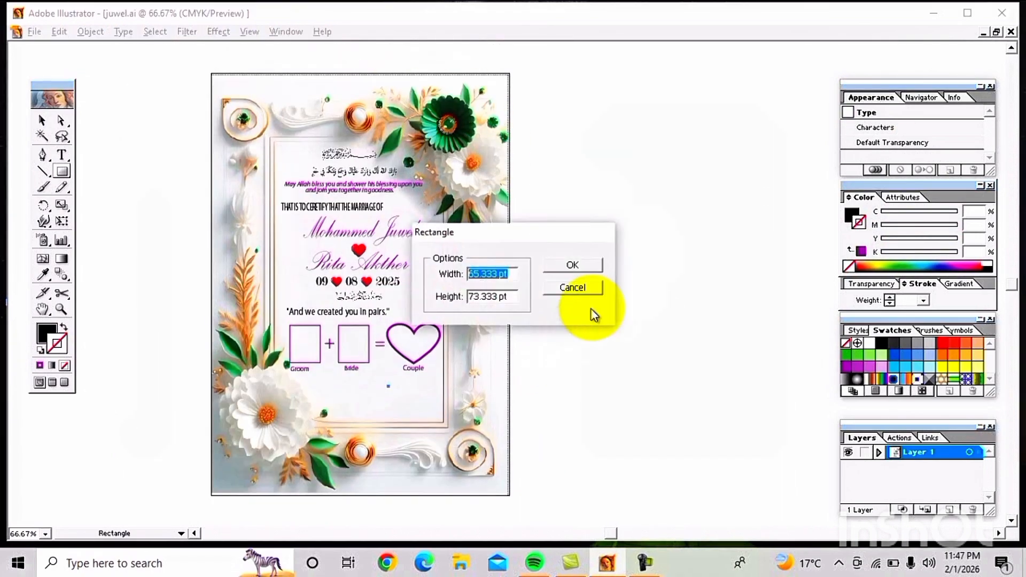
pyautogui.click(594, 289)
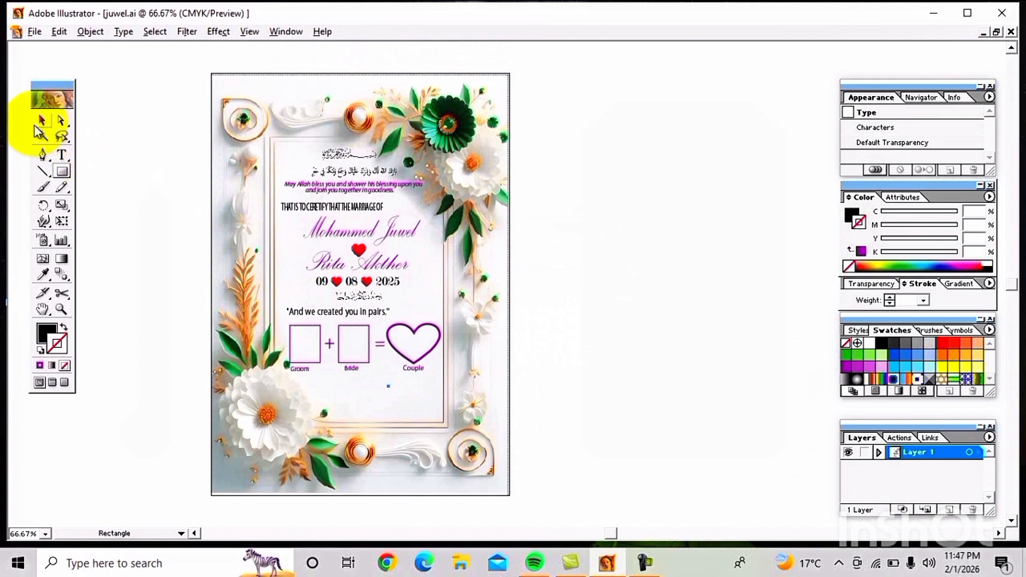
pyautogui.click(43, 121)
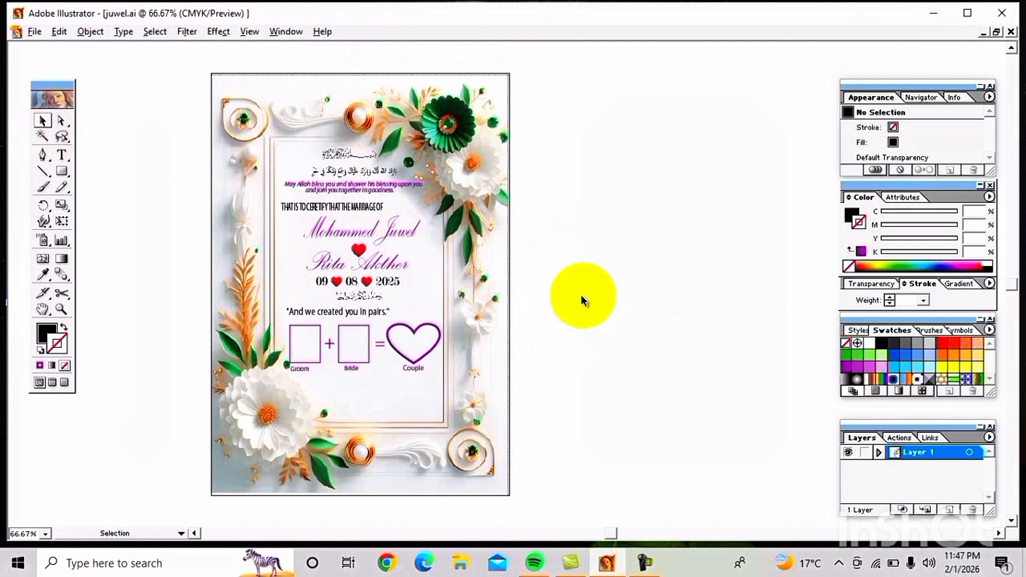
pyautogui.click(330, 172)
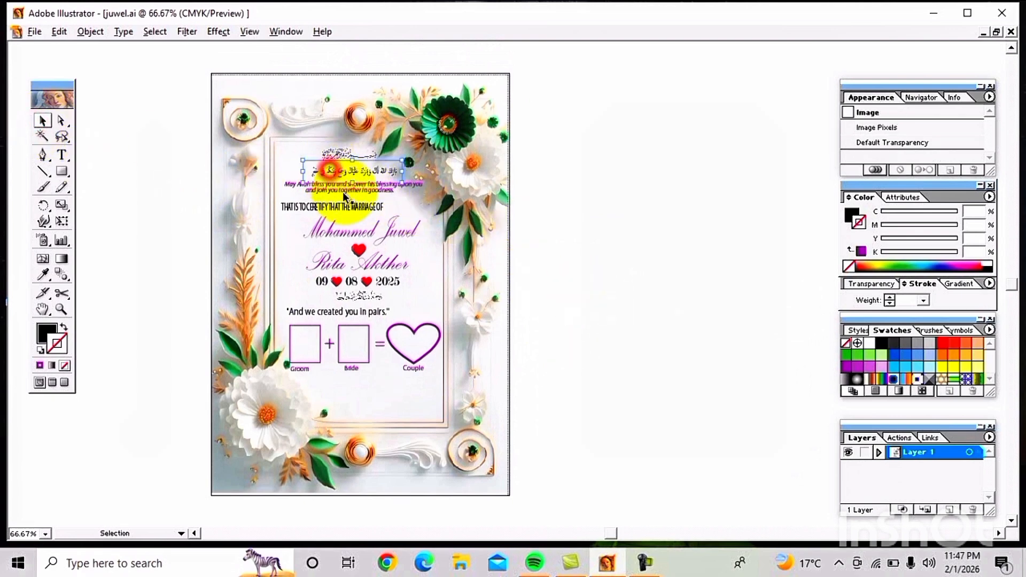
pyautogui.tripleClick(347, 208)
pyautogui.click(415, 219)
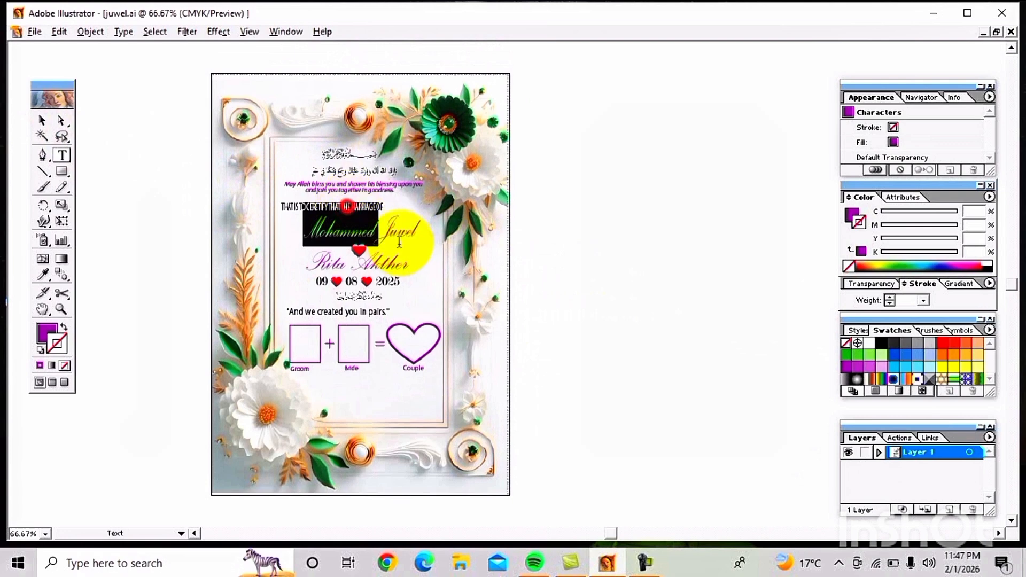
pyautogui.hotkey('ctrl', 'a')
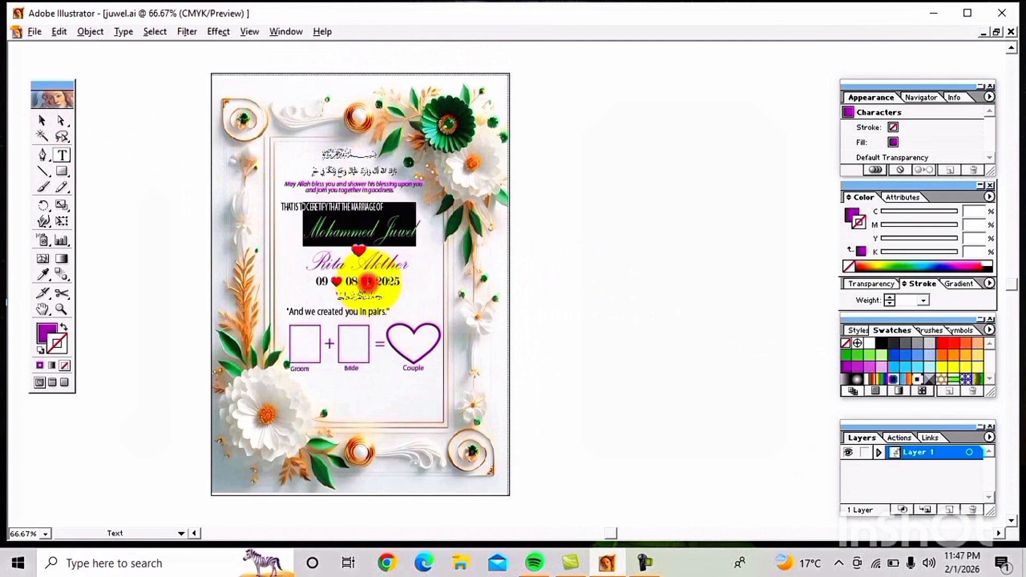
pyautogui.click(388, 266)
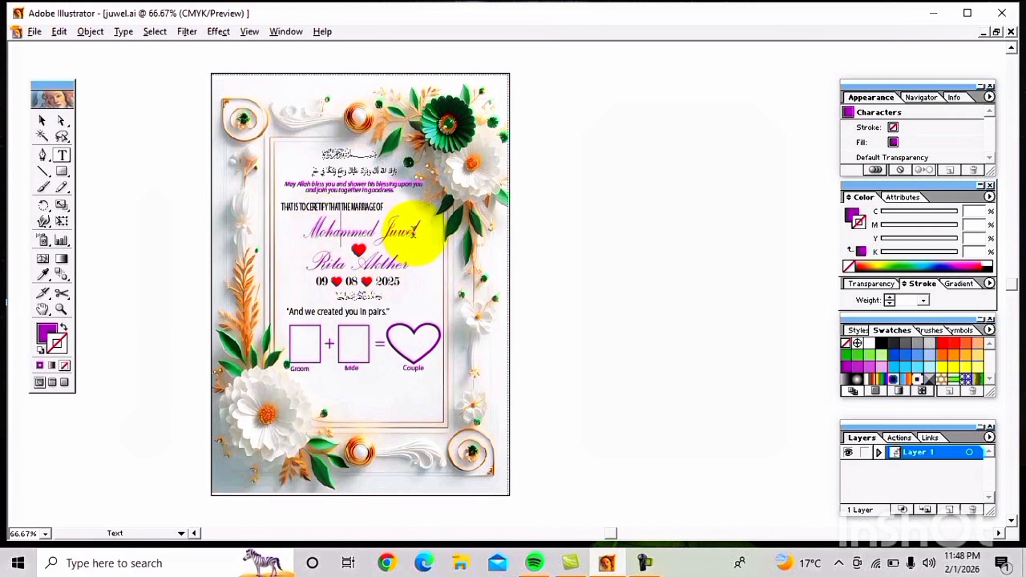
pyautogui.moveTo(421, 234); pyautogui.dragTo(291, 222)
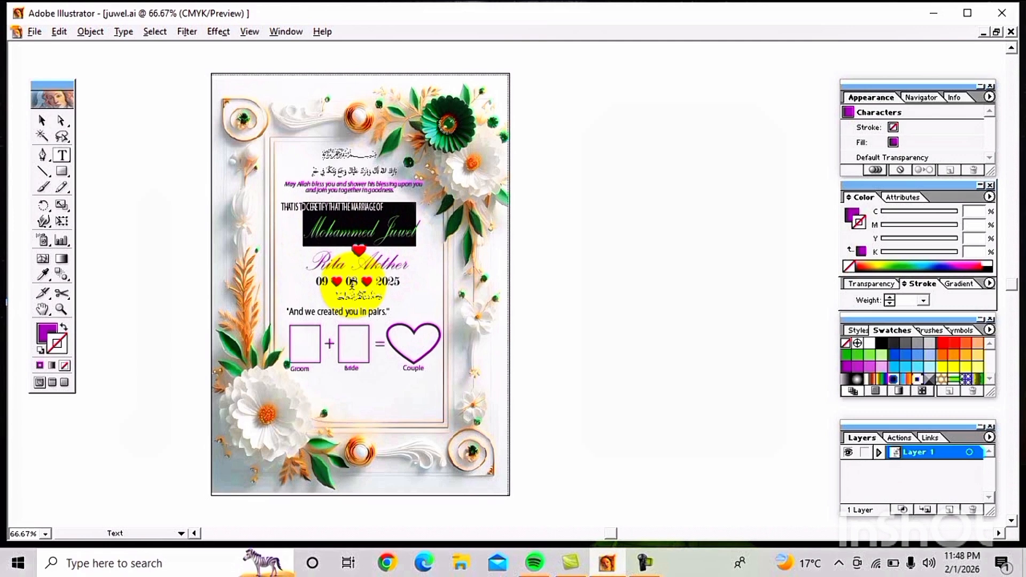
pyautogui.click(314, 271)
pyautogui.moveTo(314, 269); pyautogui.dragTo(406, 306)
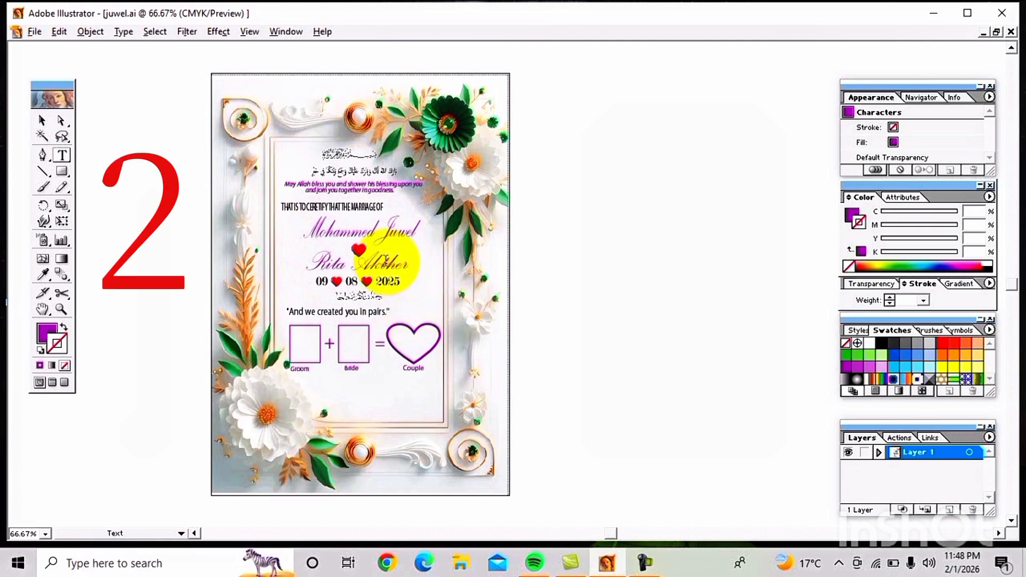
pyautogui.tripleClick(407, 228)
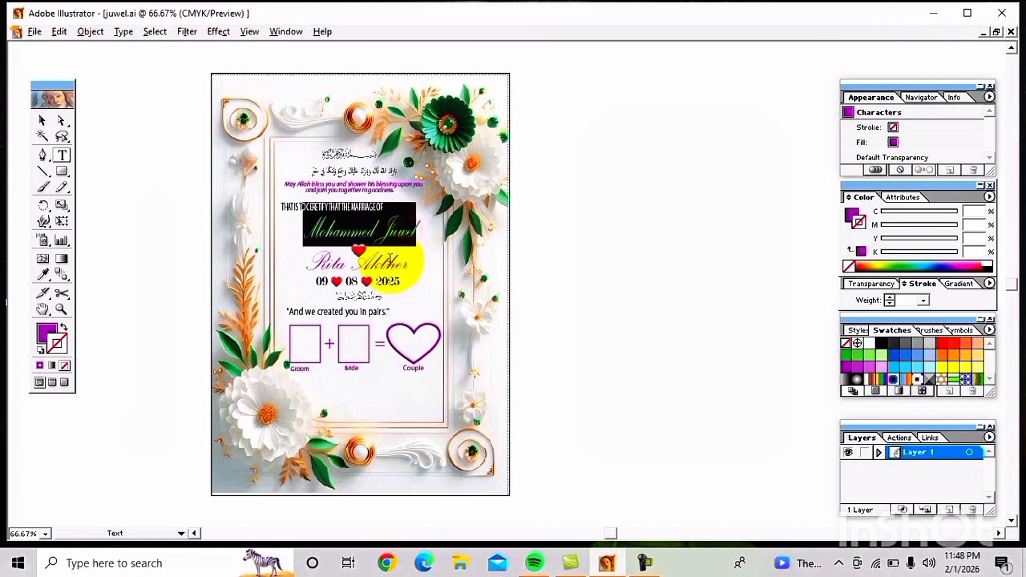
pyautogui.click(389, 262)
pyautogui.doubleClick(389, 262)
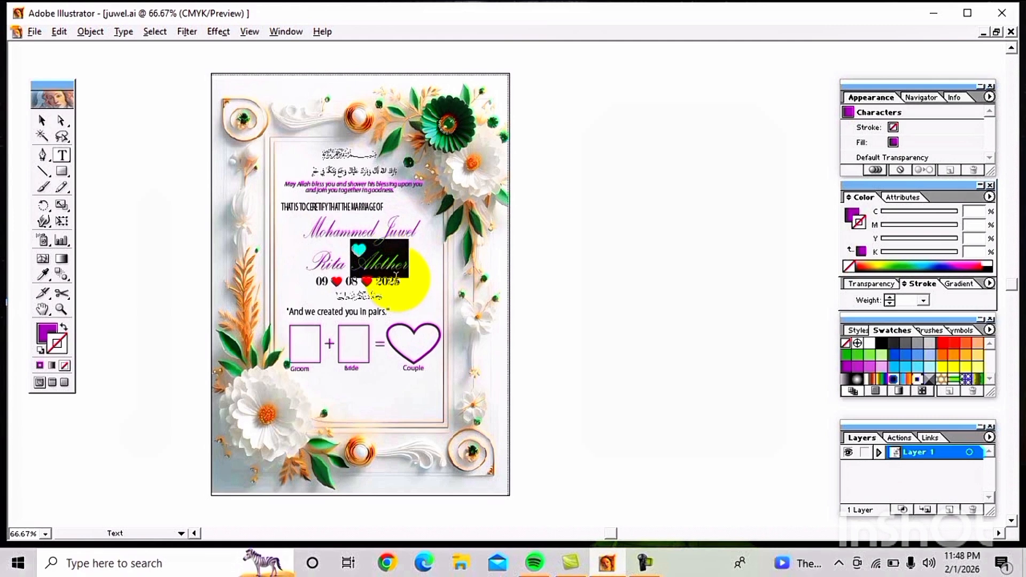
pyautogui.click(646, 563)
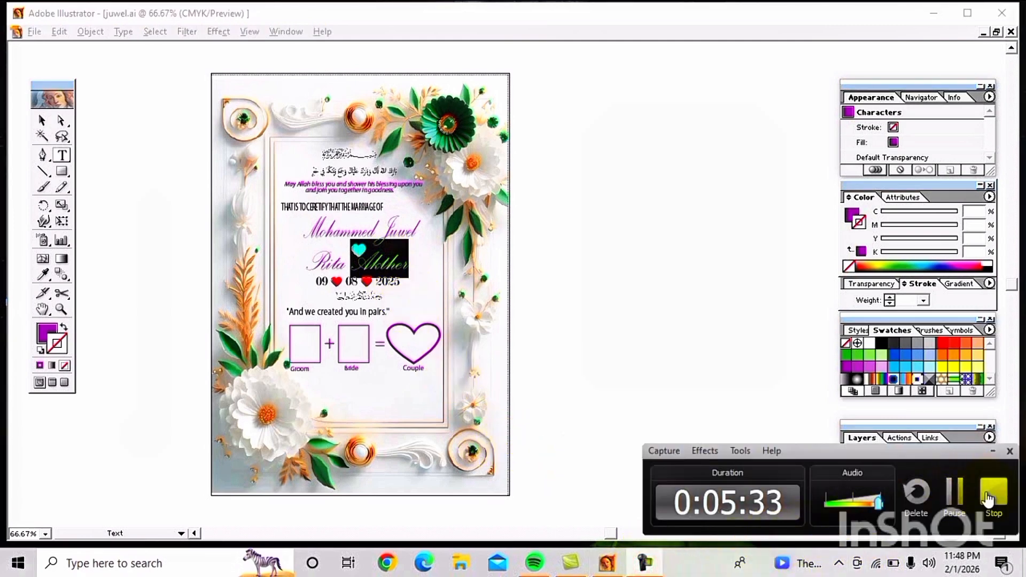